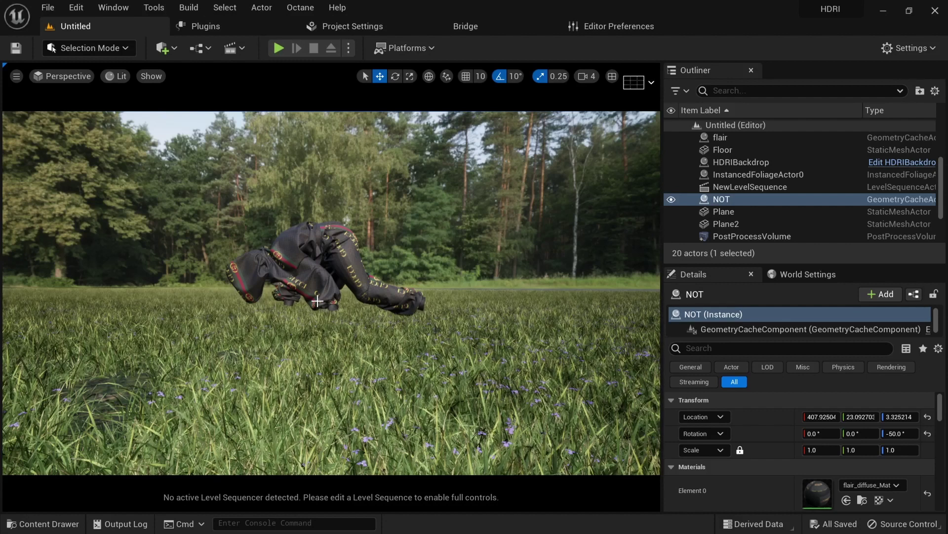
# Select the HDRIBackdrop actor, and hide it and show it again to compare the scene with and without it.
pyautogui.click(315, 269)
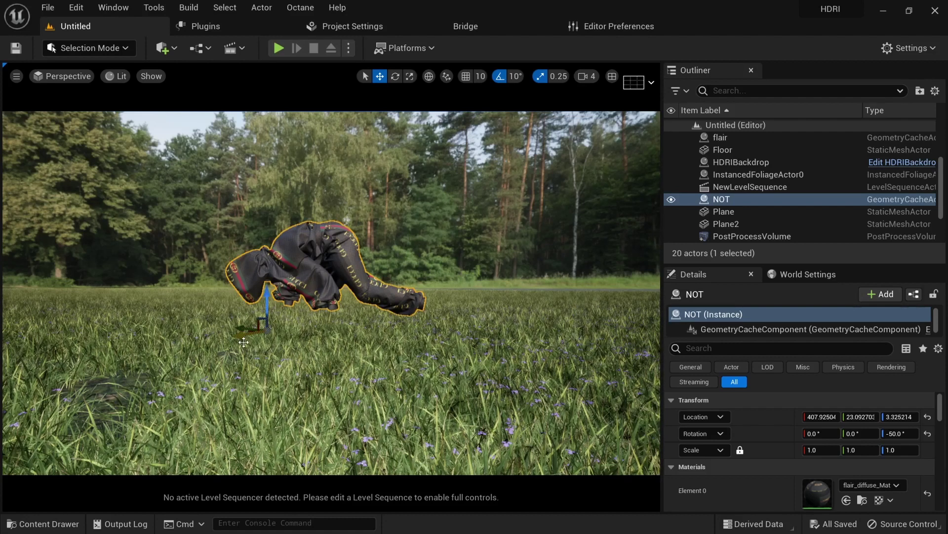
pyautogui.moveTo(315, 269)
pyautogui.keyDown('alt'); pyautogui.mouseDown()
pyautogui.moveTo(657, 269)
pyautogui.moveTo(321, 264)
pyautogui.mouseUp(); pyautogui.keyUp('alt')
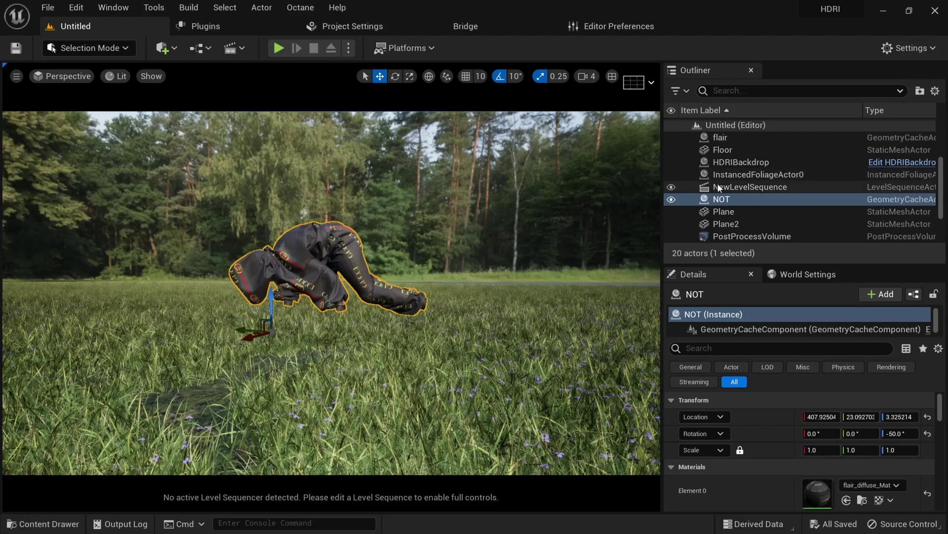
pyautogui.scroll(-3, 728, 197)
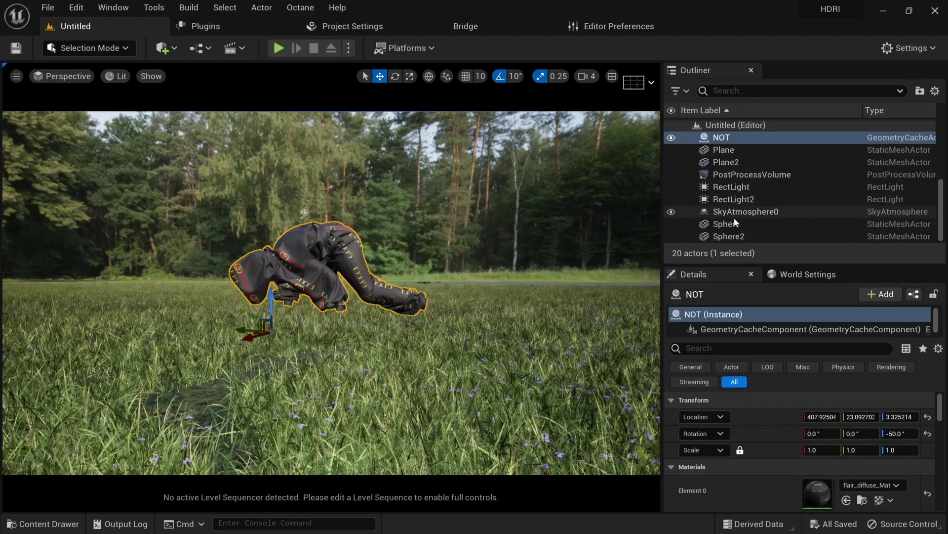
pyautogui.scroll(3, 722, 213)
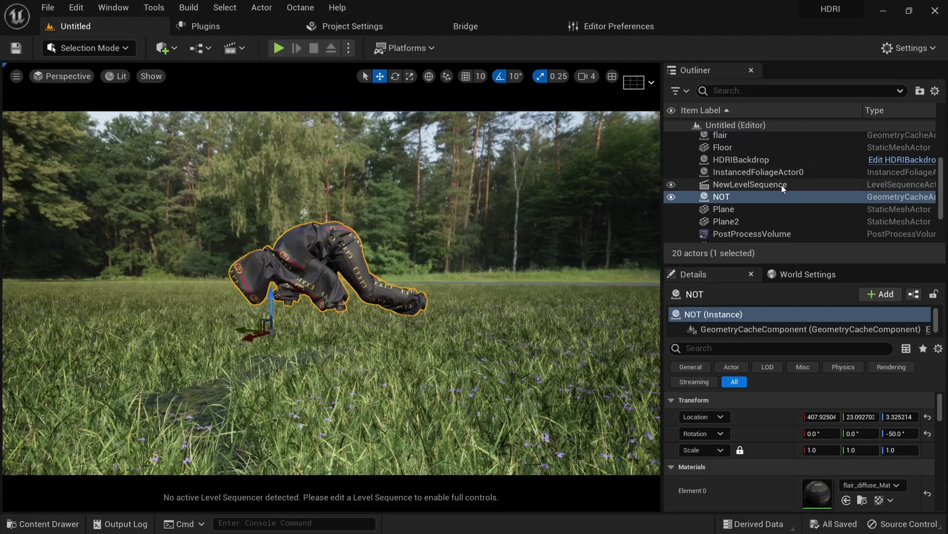
pyautogui.scroll(1, 729, 181)
pyautogui.click(730, 181)
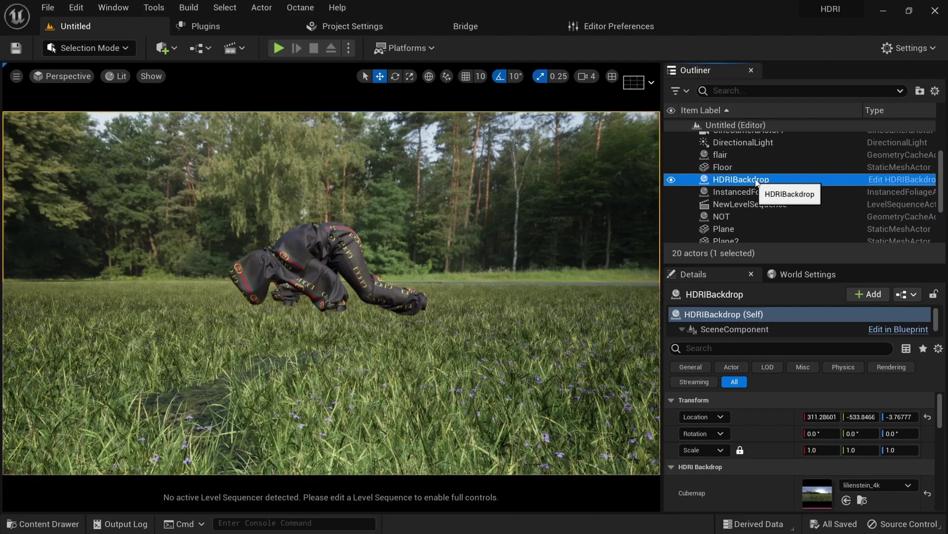
pyautogui.click(672, 179)
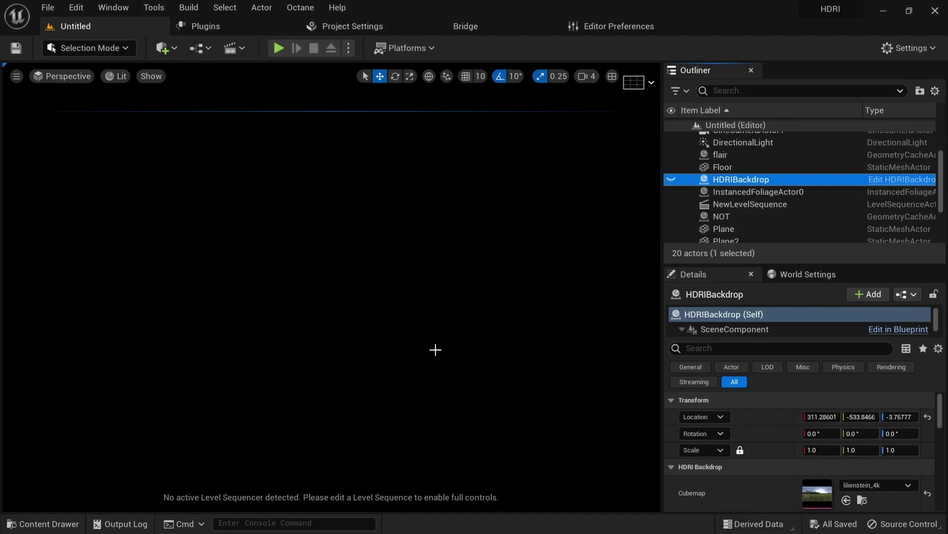
pyautogui.click(670, 179)
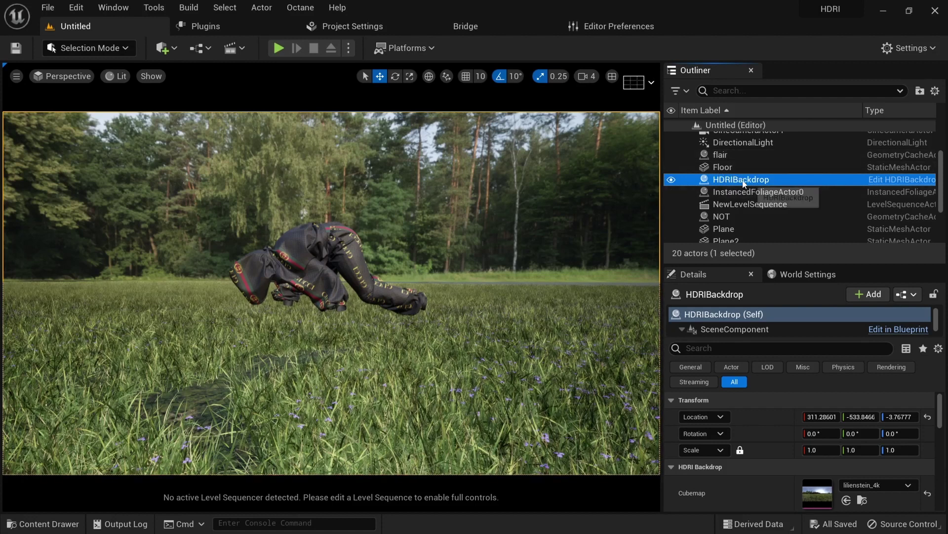
# Locate HDRI Backdrop among the placeable lights, and search the plugins for "hdr" to check that its plugin is enabled.
pyautogui.click(173, 47)
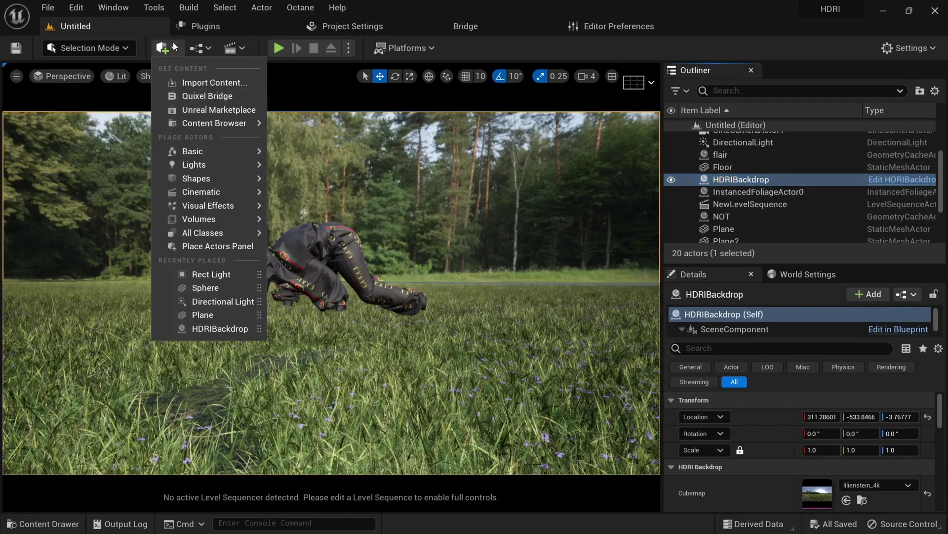
pyautogui.moveTo(222, 166)
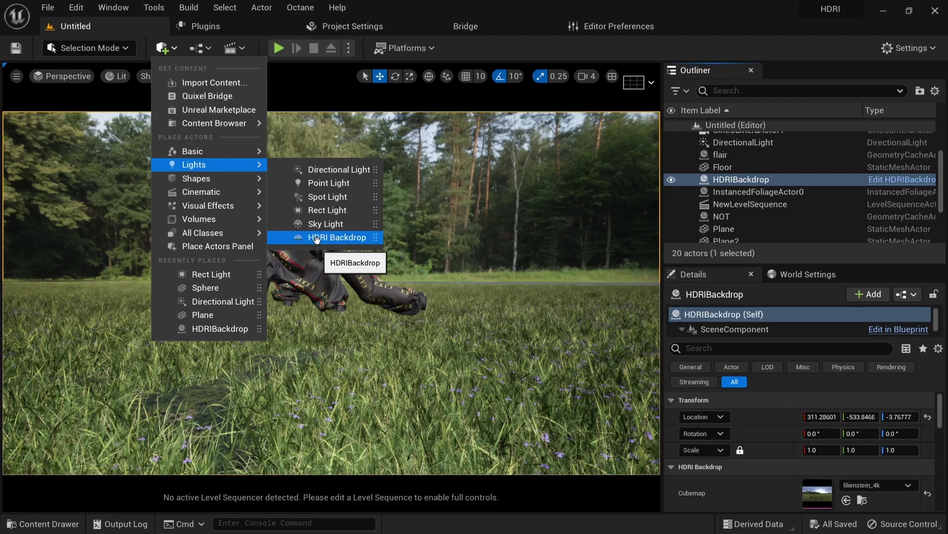
pyautogui.click(237, 30)
pyautogui.click(233, 29)
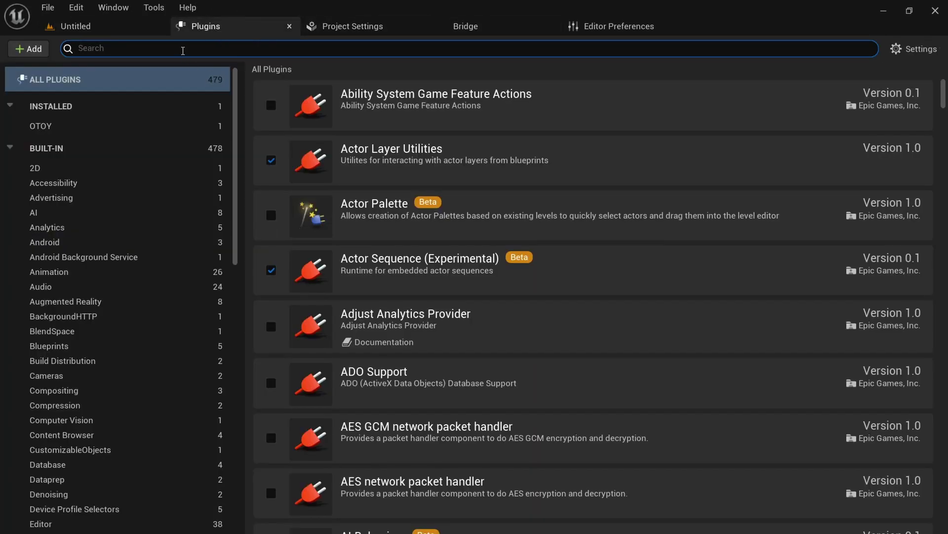
pyautogui.write('hdr')
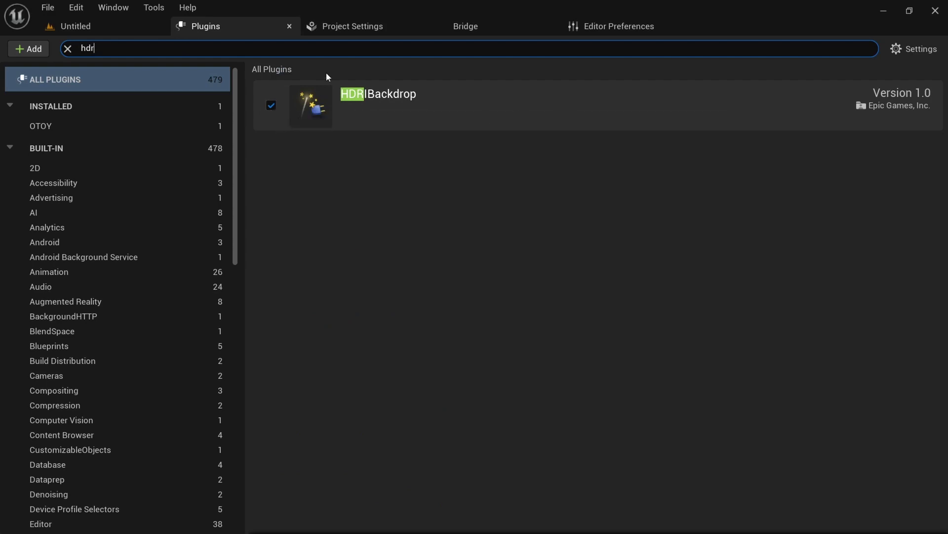
# Return to the level, reset the HDRI backdrop's Intensity to its default, and set it to 5.
pyautogui.click(109, 28)
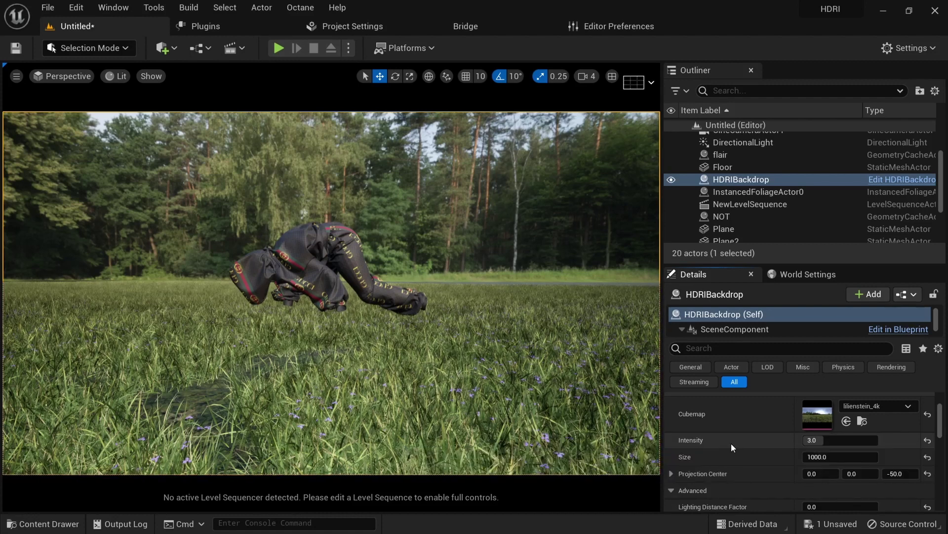
pyautogui.click(929, 441)
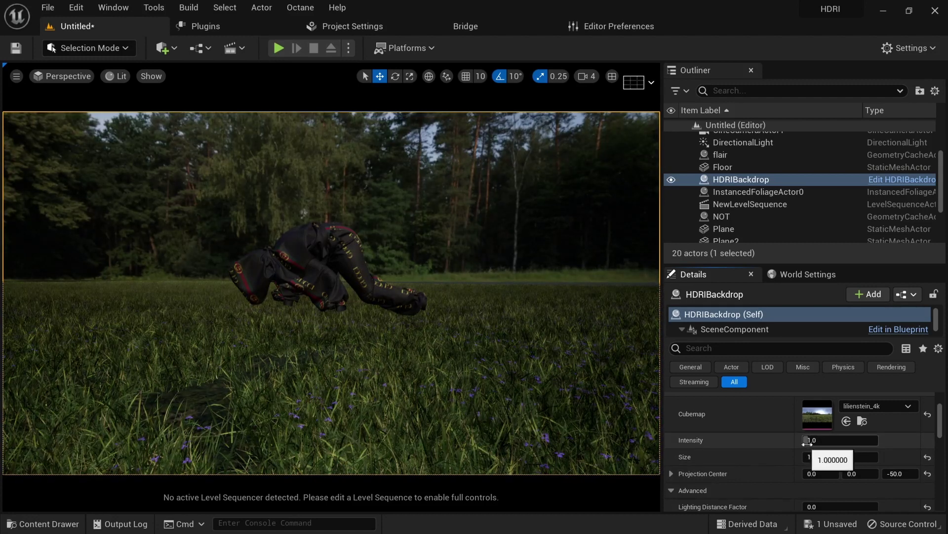
pyautogui.click(826, 439)
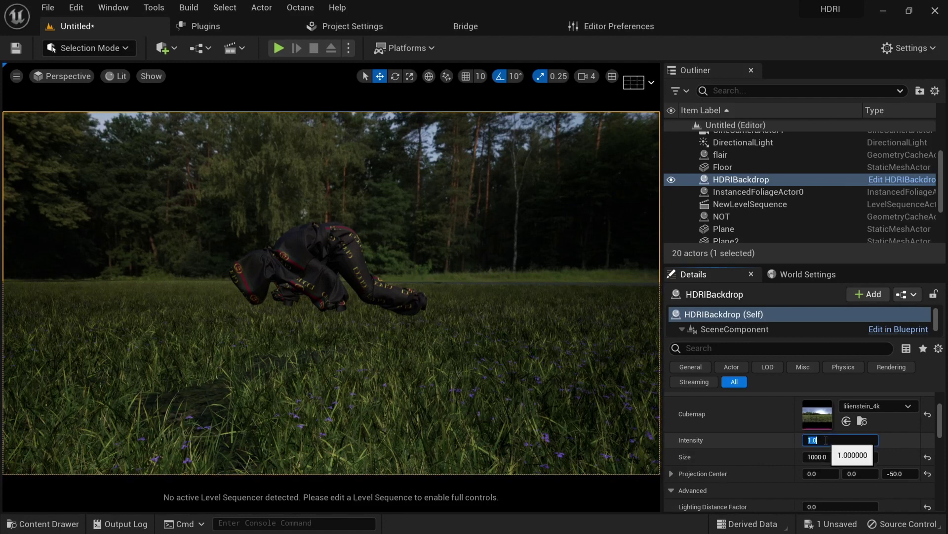
pyautogui.write('5')
pyautogui.press('Return')
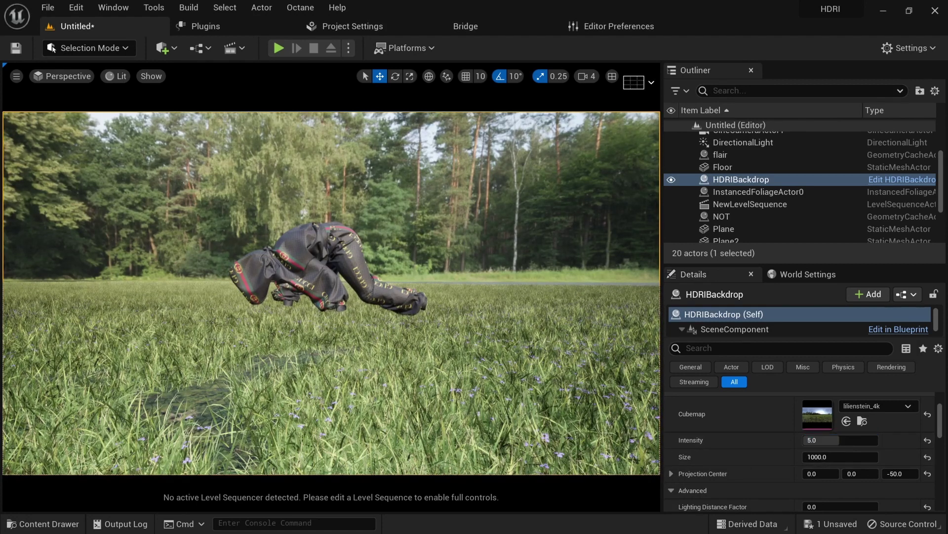
# Select the NOT character and examine how the backdrop lights it and the nearby sphere from several angles and distances.
pyautogui.click(328, 269)
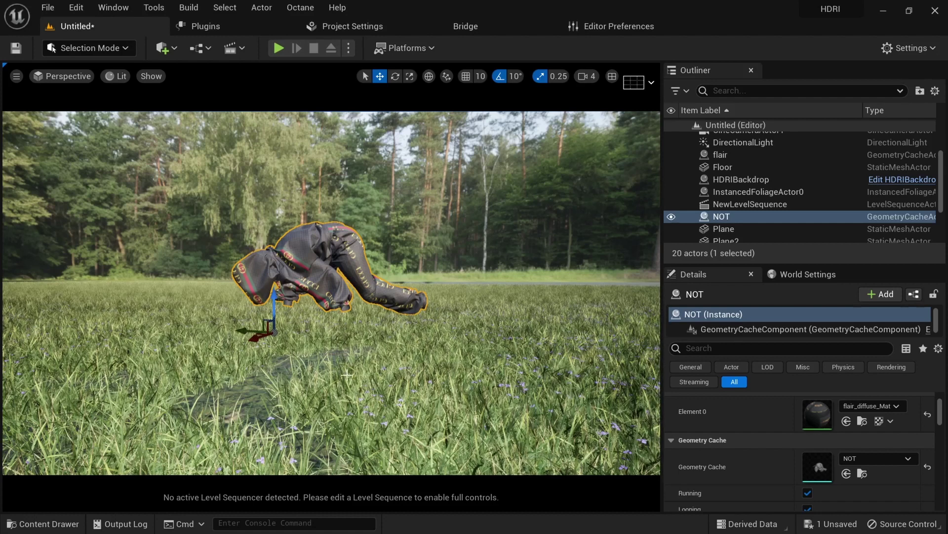
pyautogui.press('f')
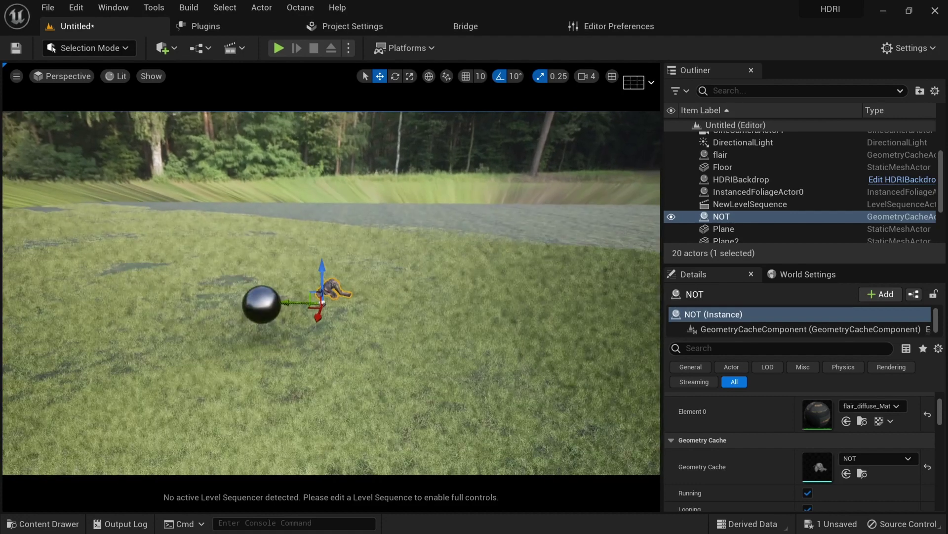
pyautogui.moveTo(331, 293)
pyautogui.keyDown('alt'); pyautogui.mouseDown()
pyautogui.moveTo(302, 328)
pyautogui.moveTo(323, 331)
pyautogui.moveTo(341, 309)
pyautogui.mouseUp(); pyautogui.keyUp('alt')
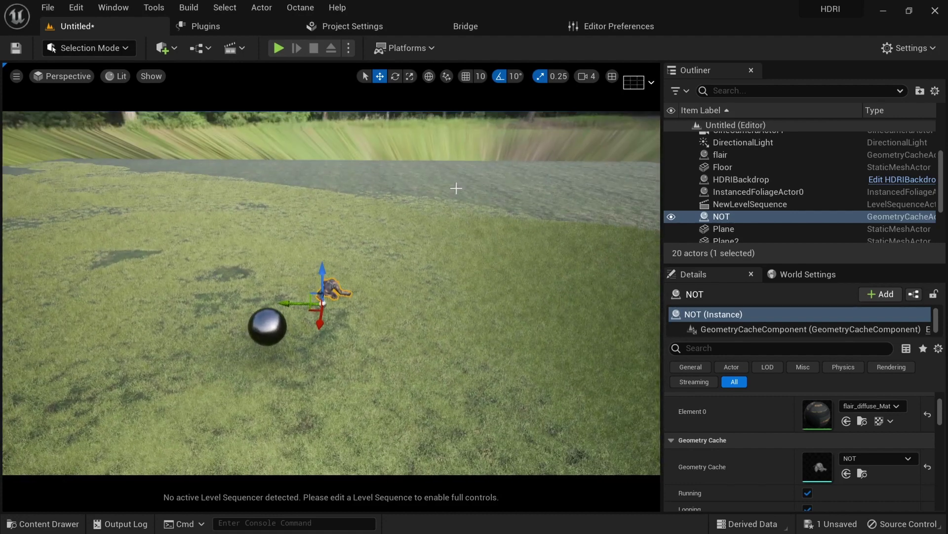
pyautogui.scroll(7, 321, 340)
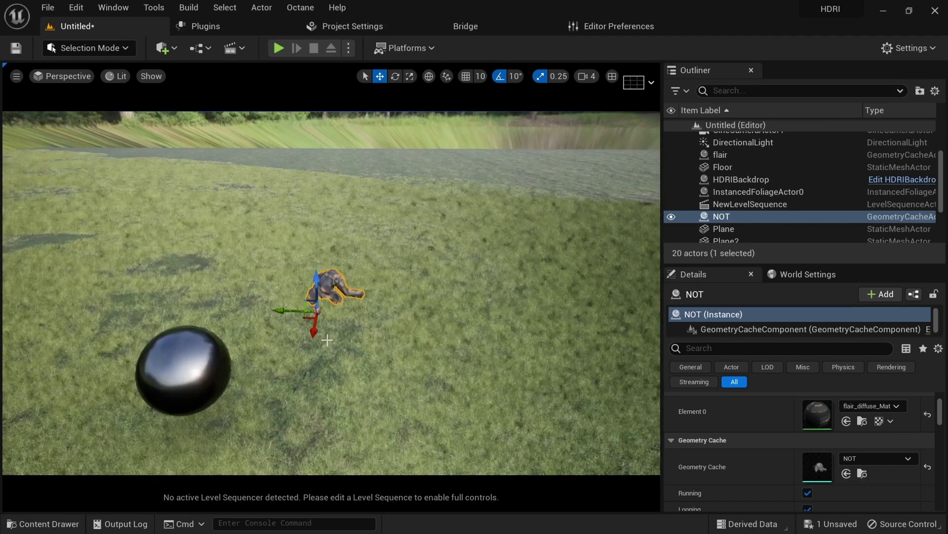
pyautogui.scroll(3, 464, 388)
pyautogui.keyDown('alt'); pyautogui.moveTo(465, 388); pyautogui.dragTo(401, 337); pyautogui.keyUp('alt')
pyautogui.keyDown('alt'); pyautogui.moveTo(380, 395); pyautogui.dragTo(380, 395); pyautogui.keyUp('alt')
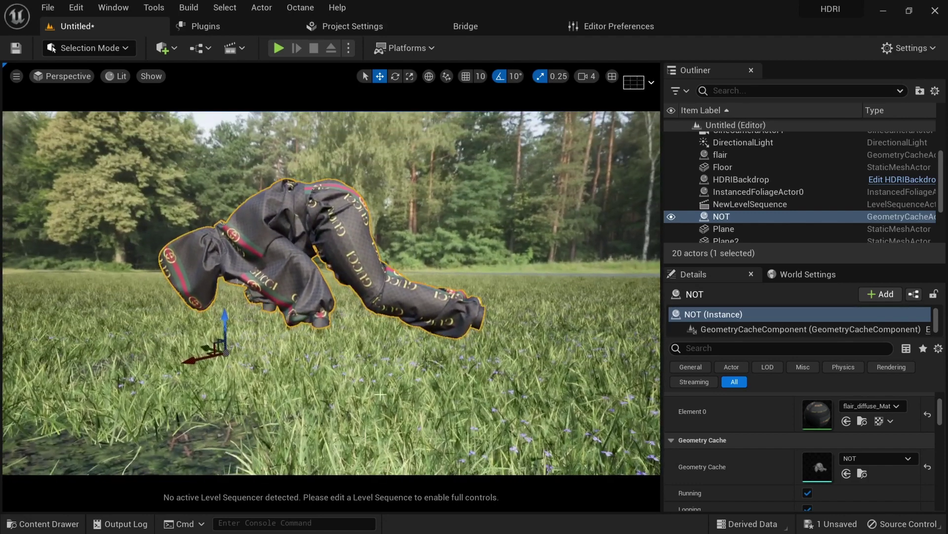
pyautogui.keyDown('alt'); pyautogui.moveTo(221, 347); pyautogui.dragTo(183, 341); pyautogui.keyUp('alt')
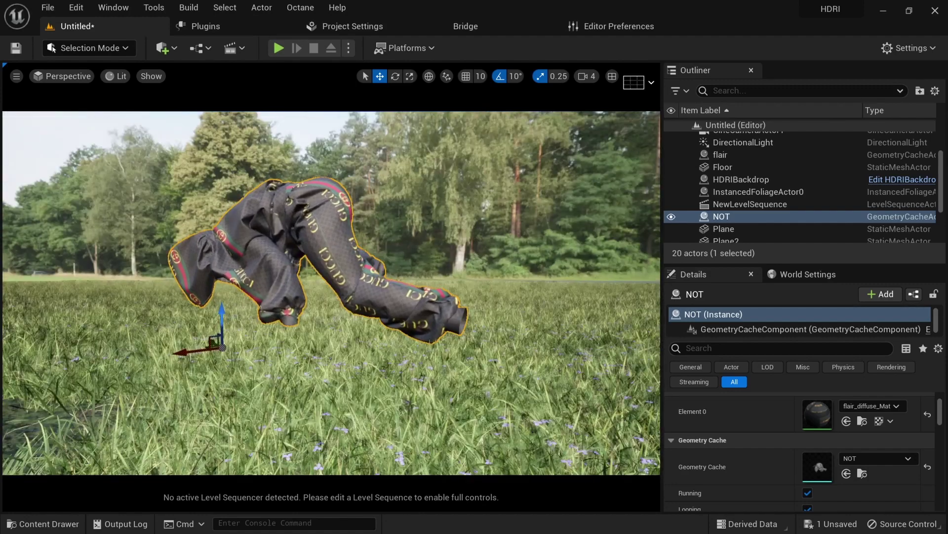
pyautogui.scroll(-8, 441, 418)
pyautogui.keyDown('alt'); pyautogui.moveTo(434, 413); pyautogui.dragTo(548, 409); pyautogui.keyUp('alt')
pyautogui.keyDown('alt'); pyautogui.moveTo(380, 394); pyautogui.dragTo(200, 385); pyautogui.keyUp('alt')
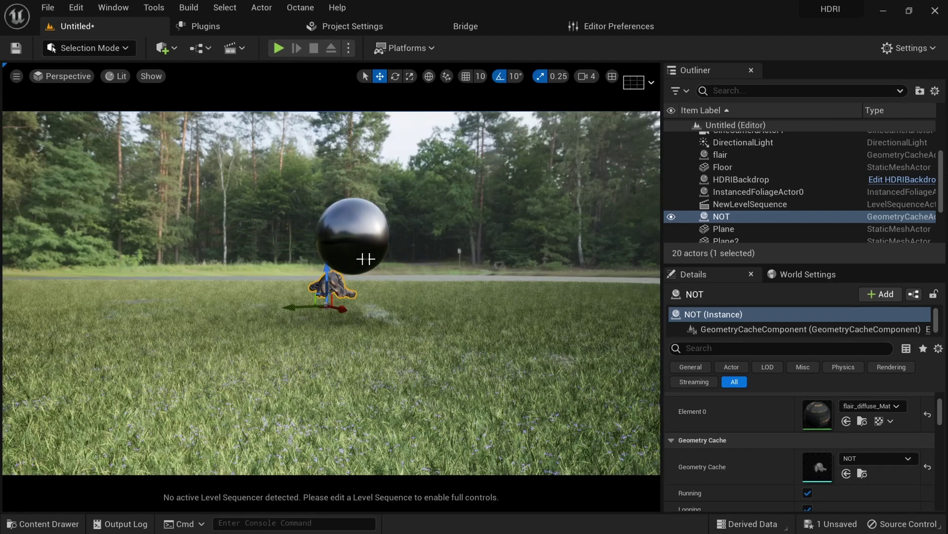
pyautogui.keyDown('alt'); pyautogui.moveTo(453, 343); pyautogui.dragTo(420, 313); pyautogui.keyUp('alt')
pyautogui.scroll(10, 312, 330)
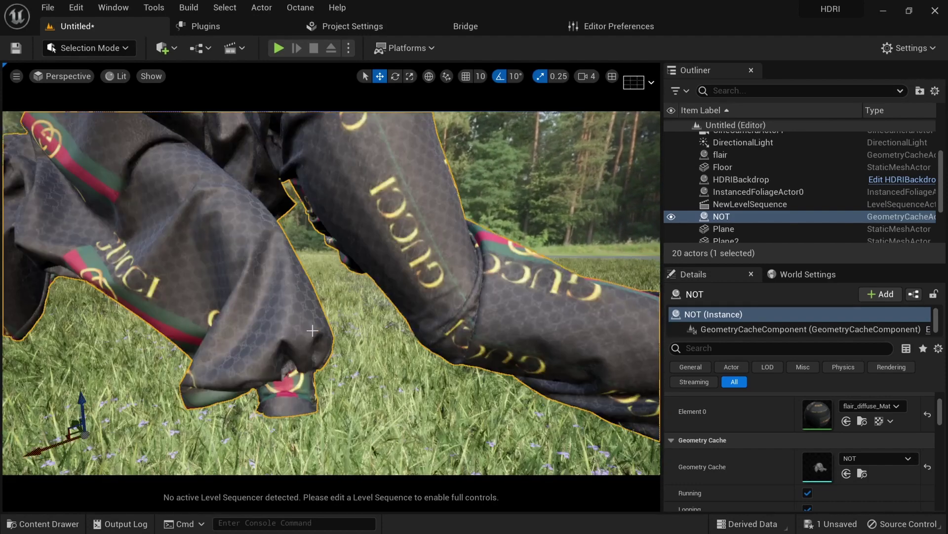
pyautogui.scroll(-4, 313, 330)
pyautogui.keyDown('alt'); pyautogui.moveTo(313, 330); pyautogui.dragTo(224, 354); pyautogui.keyUp('alt')
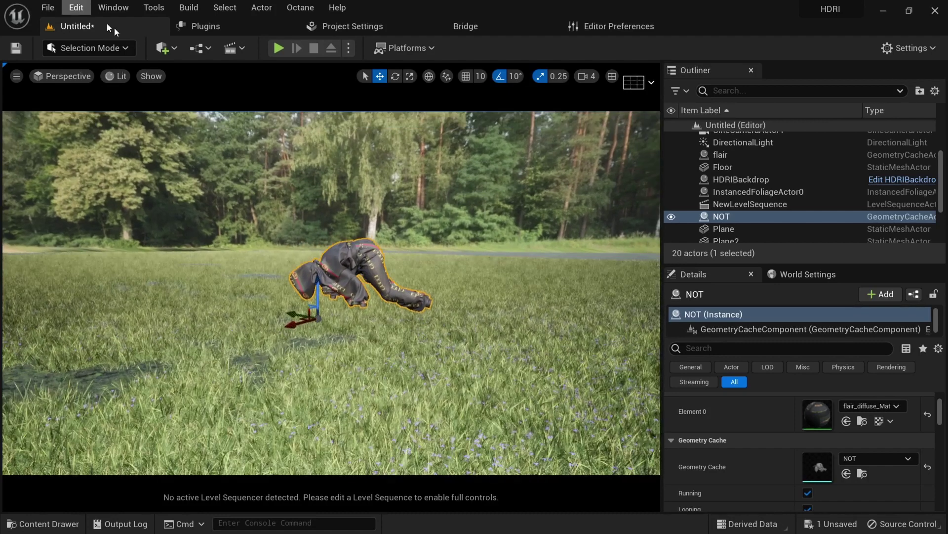
# Look up Foliage among the editor modes, and examine the grass around the character.
pyautogui.click(121, 48)
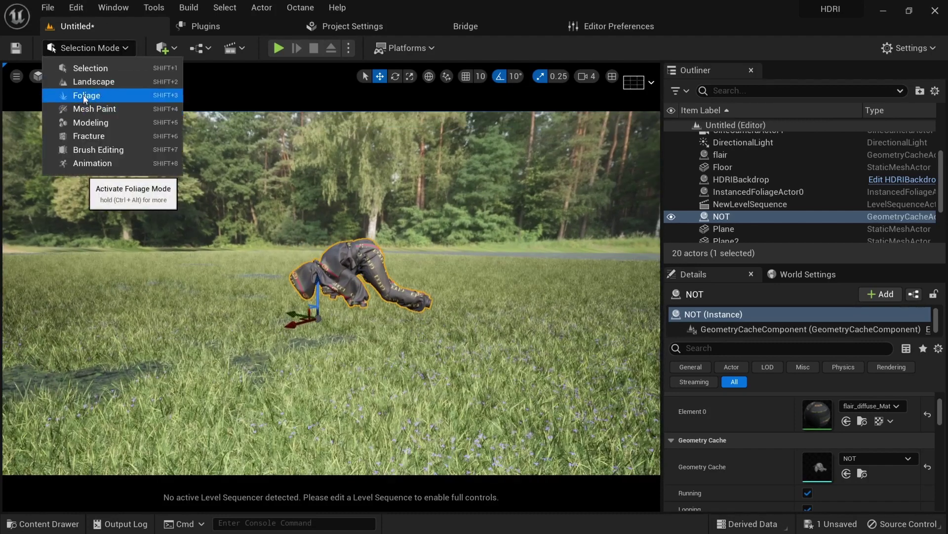
pyautogui.click(125, 25)
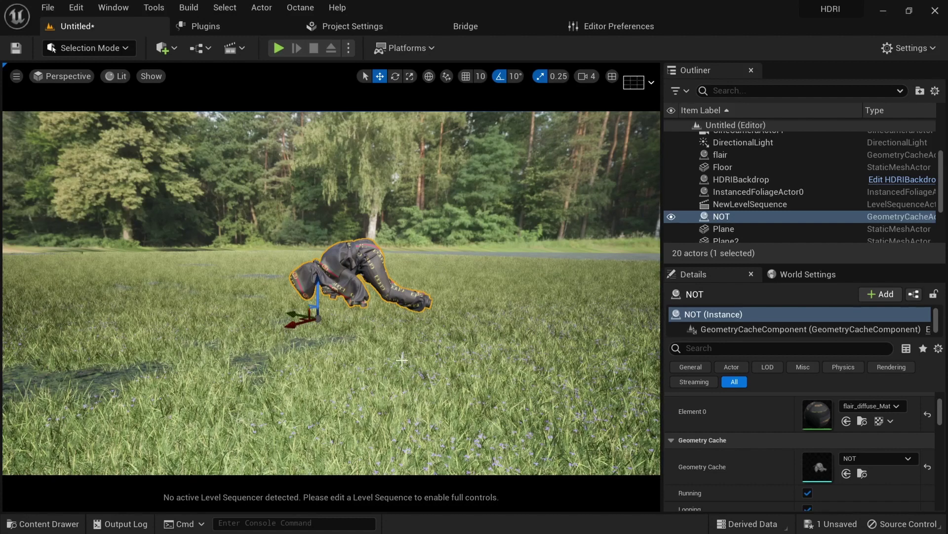
pyautogui.keyDown('alt'); pyautogui.moveTo(396, 364); pyautogui.dragTo(409, 356); pyautogui.keyUp('alt')
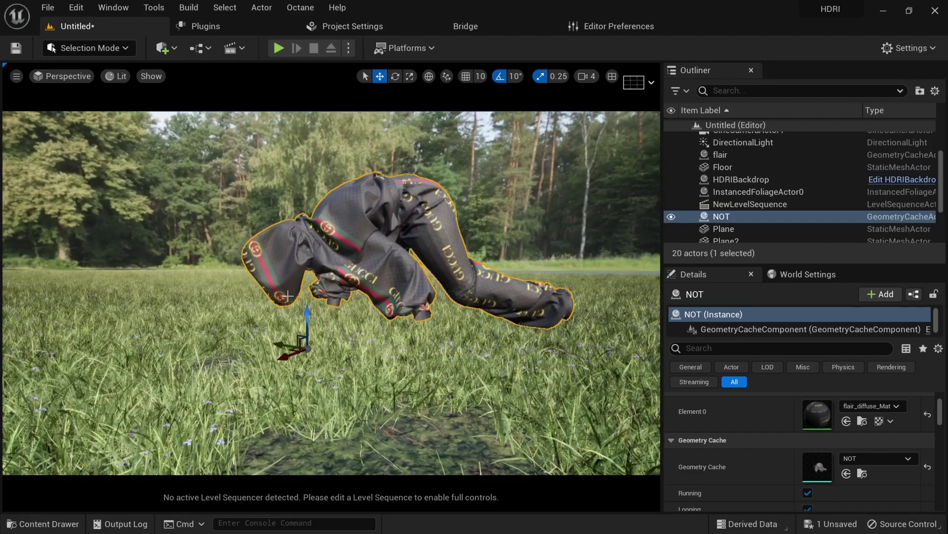
pyautogui.keyDown('alt'); pyautogui.moveTo(233, 365); pyautogui.dragTo(267, 373); pyautogui.keyUp('alt')
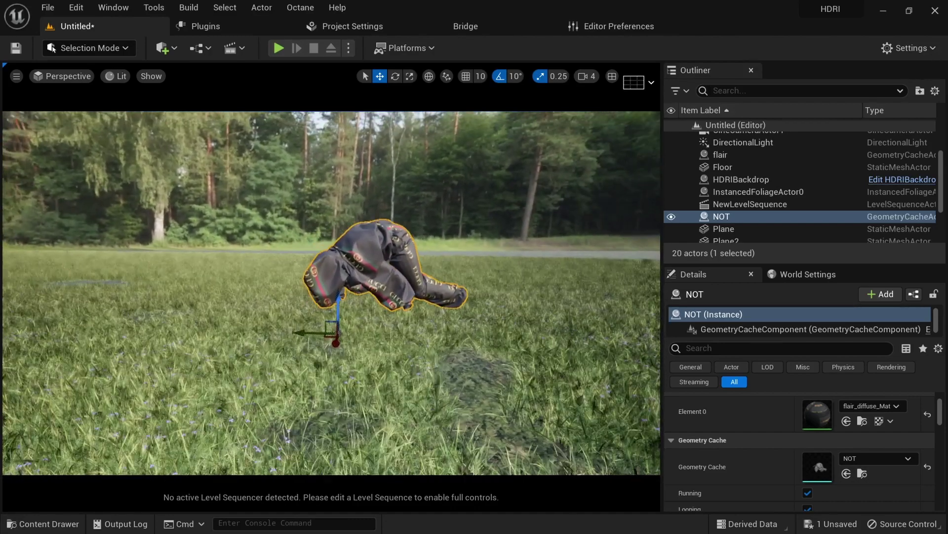
# Select the Plane2 actor and examine the white plane and the surrounding scene.
pyautogui.scroll(-4, 722, 219)
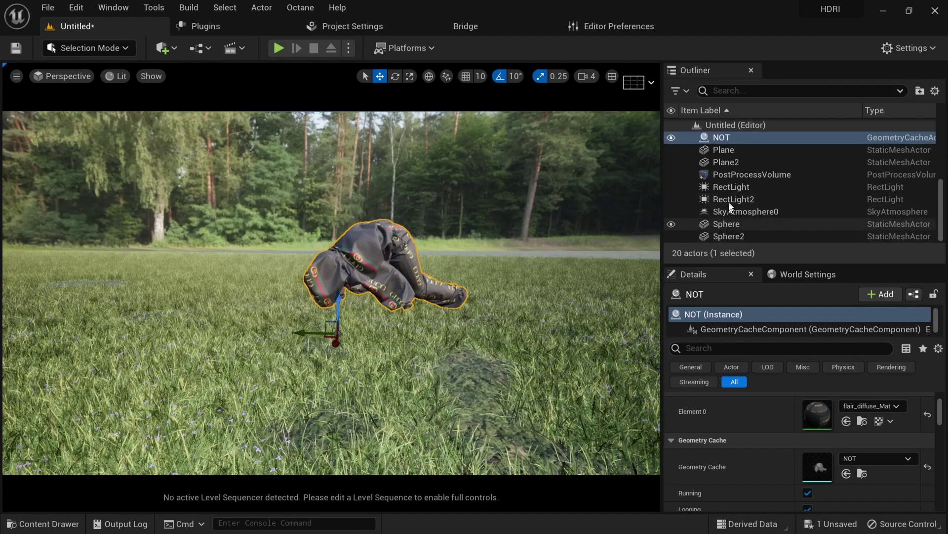
pyautogui.scroll(2, 733, 217)
pyautogui.click(724, 192)
pyautogui.click(731, 202)
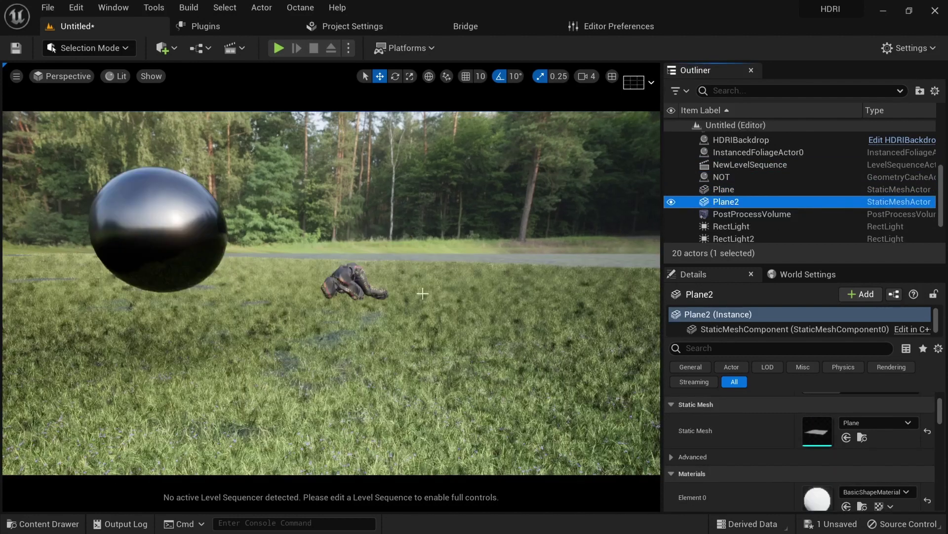
pyautogui.moveTo(331, 292); pyautogui.dragTo(277, 238, button='right')
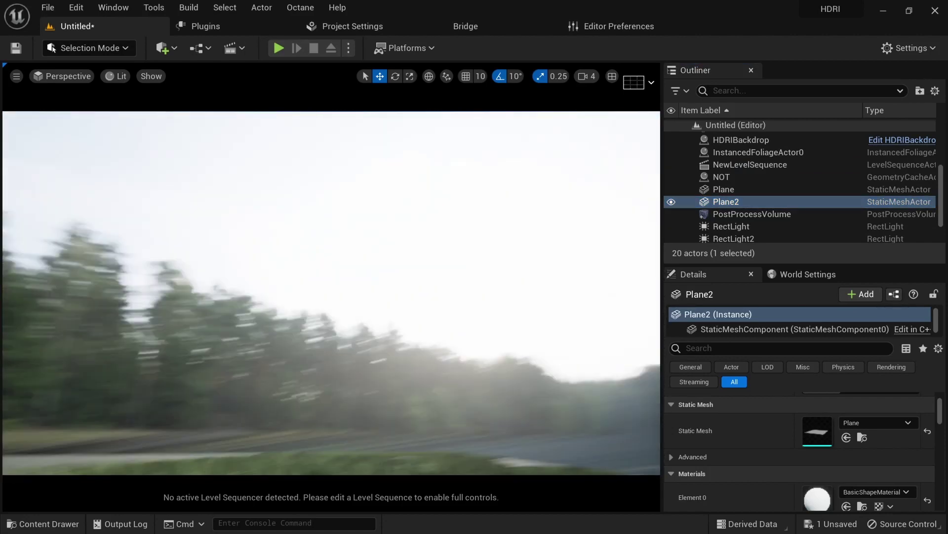
pyautogui.moveTo(351, 346); pyautogui.dragTo(190, 183, button='right')
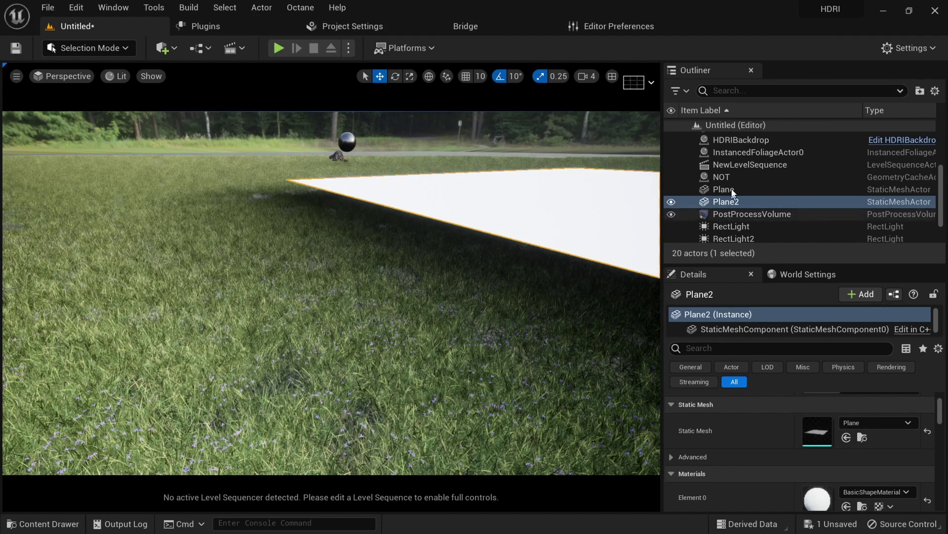
# Select the PostProcessVolume and search its details for "globa" to check the Global Illumination method.
pyautogui.scroll(-2, 736, 191)
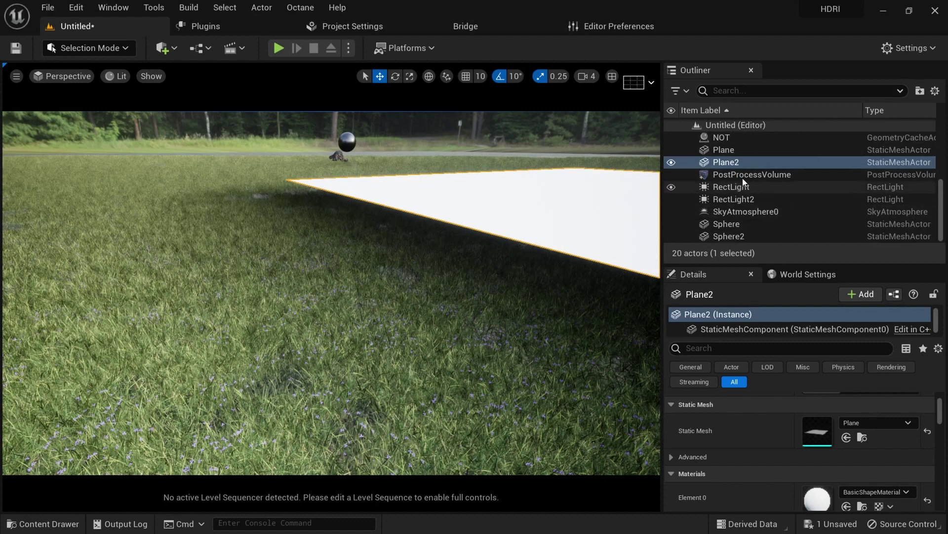
pyautogui.click(716, 176)
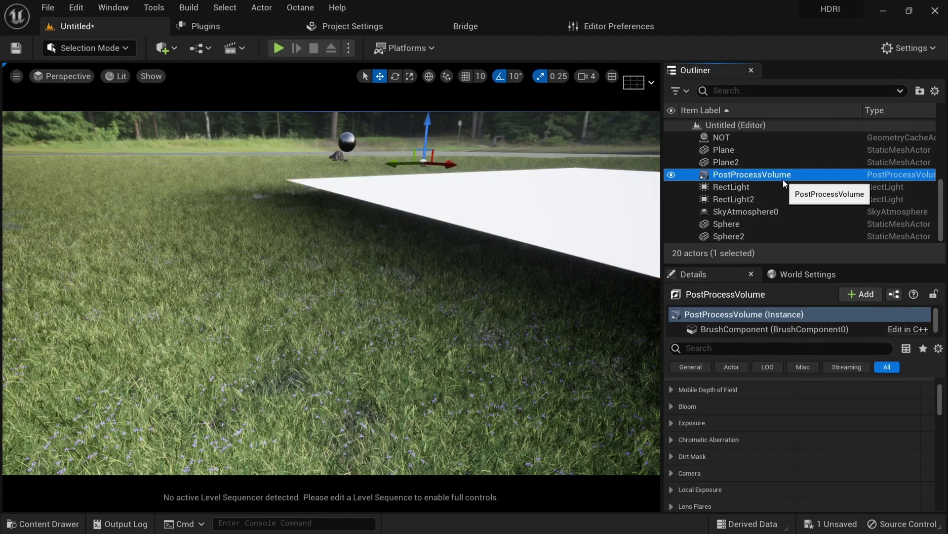
pyautogui.click(735, 350)
pyautogui.write('globa')
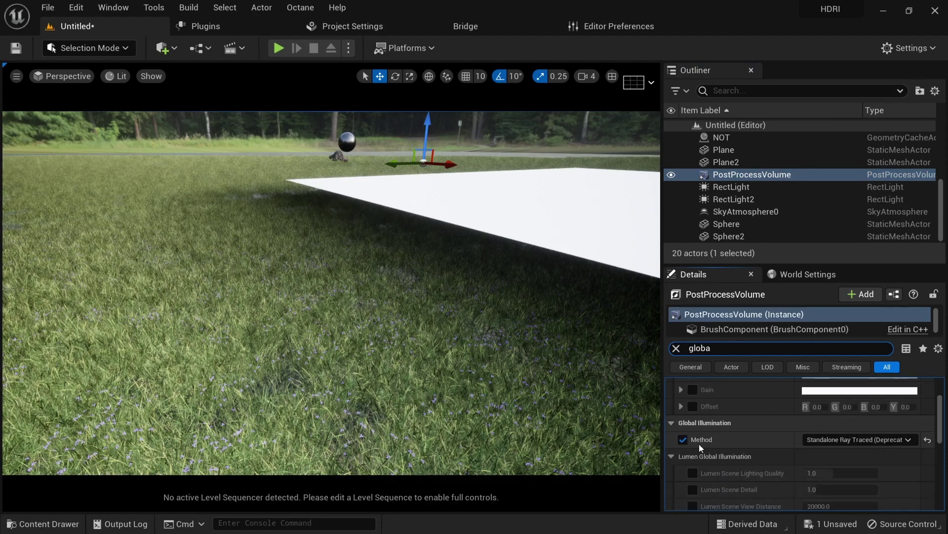
# Set the Global Illumination method to Lumen and examine the grass shadow along the Plane2 edge.
pyautogui.click(840, 440)
pyautogui.click(826, 461)
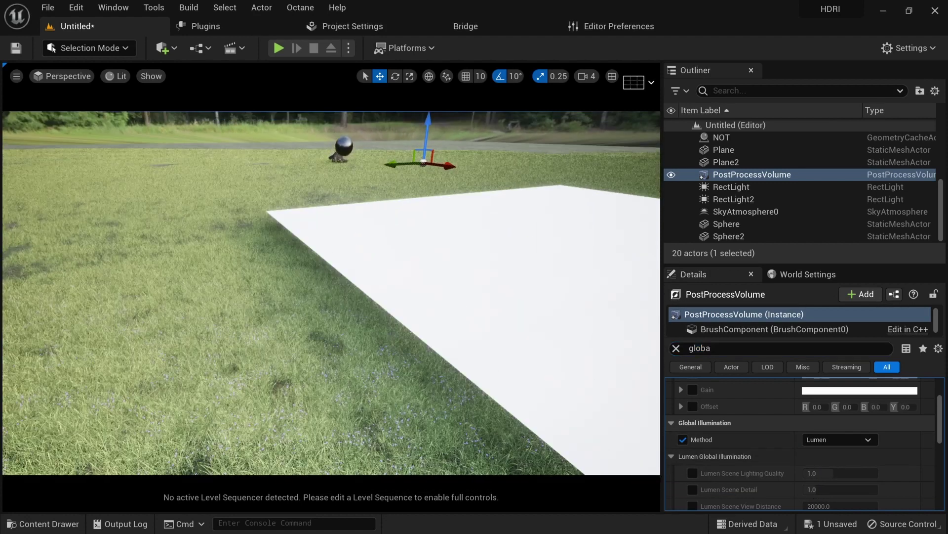
pyautogui.keyDown('alt'); pyautogui.moveTo(517, 209); pyautogui.dragTo(544, 193); pyautogui.keyUp('alt')
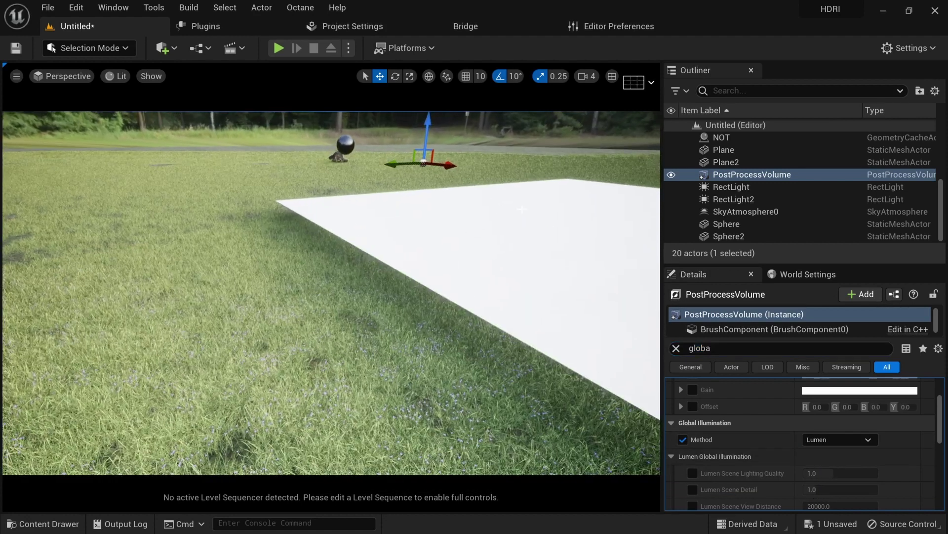
pyautogui.click(524, 292)
pyautogui.keyDown('alt'); pyautogui.moveTo(438, 362); pyautogui.dragTo(397, 303); pyautogui.keyUp('alt')
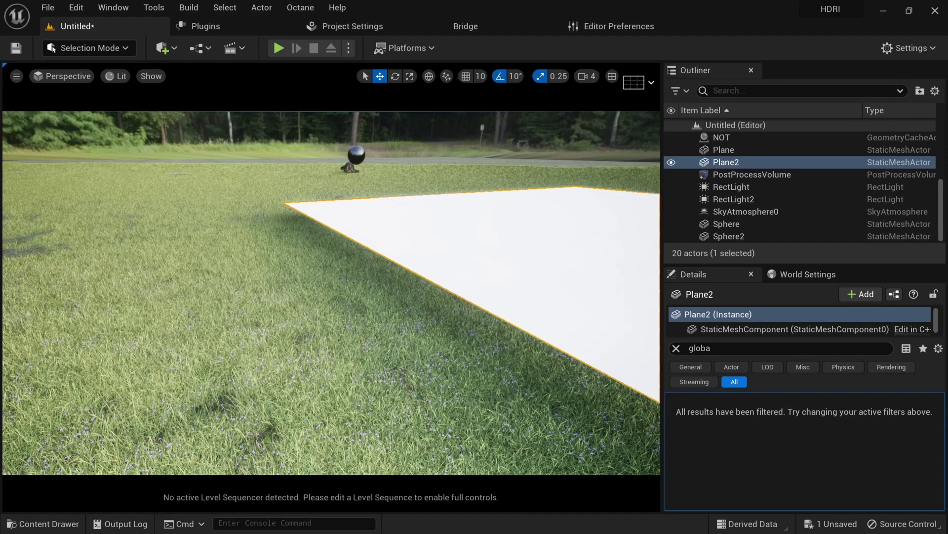
pyautogui.moveTo(445, 358); pyautogui.dragTo(436, 349, button='right')
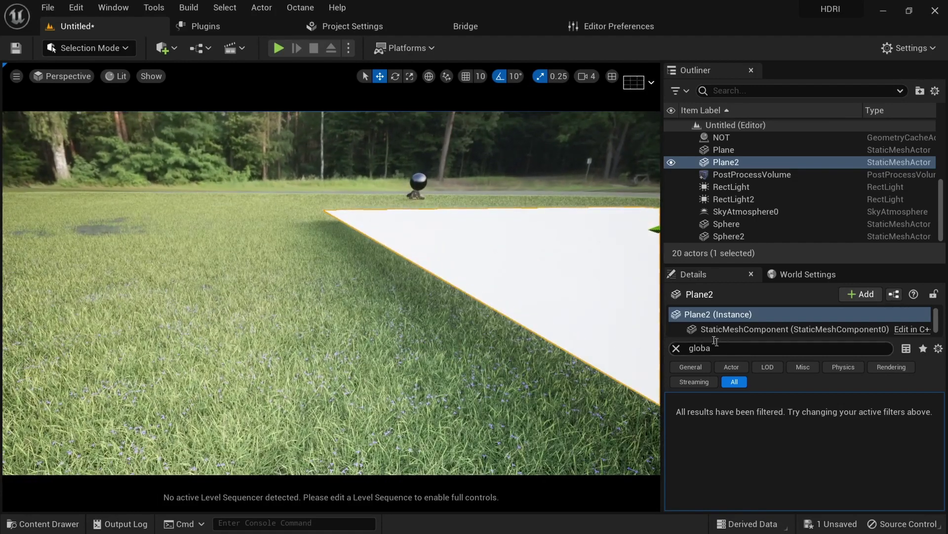
# Set the PostProcessVolume's Global Illumination method to Screen Space (Beta).
pyautogui.click(741, 175)
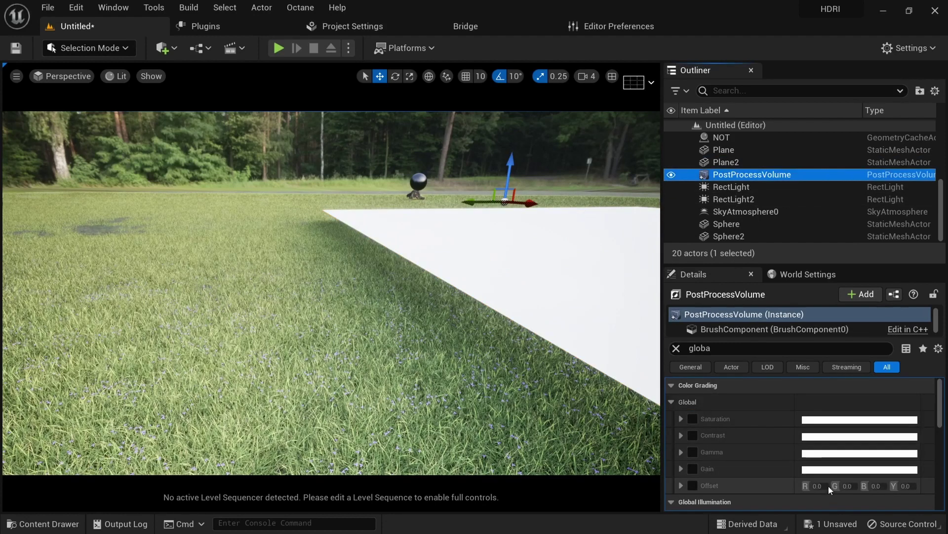
pyautogui.scroll(-3, 742, 433)
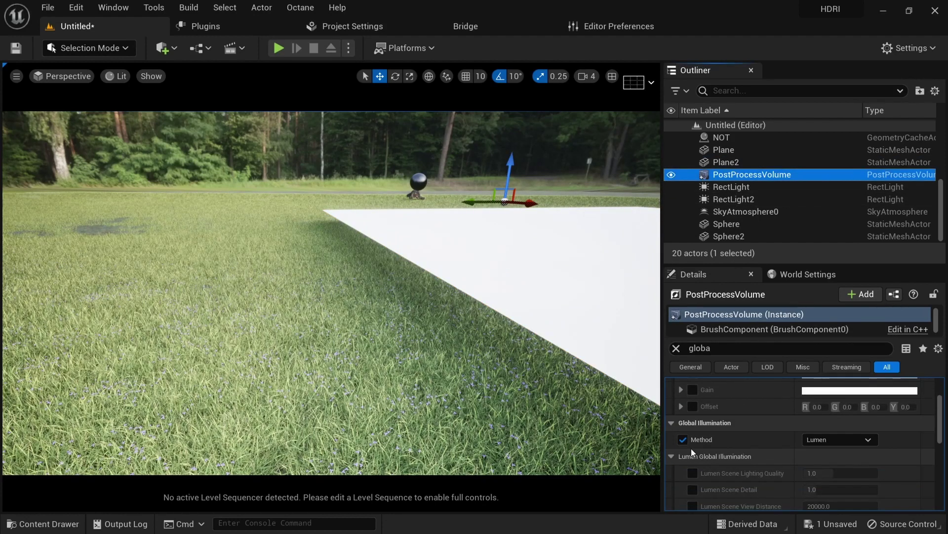
pyautogui.click(839, 439)
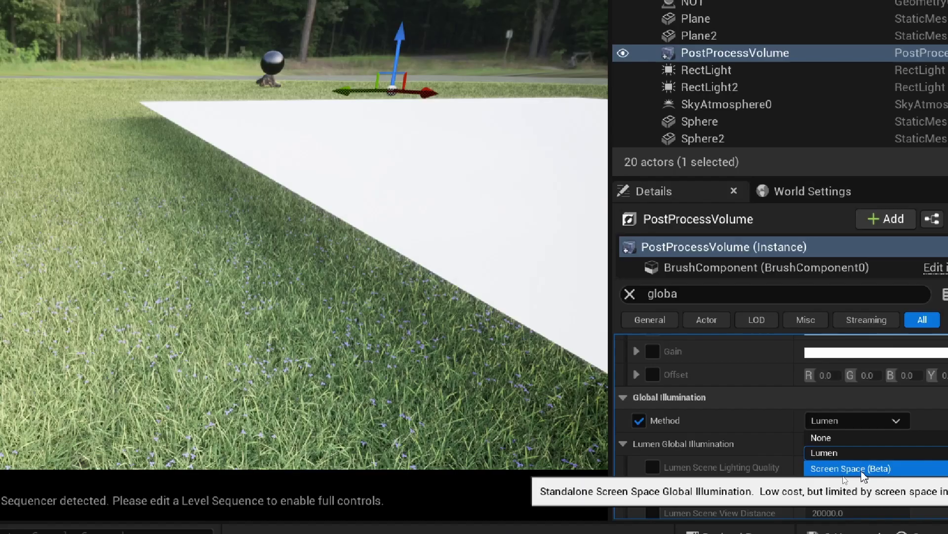
pyautogui.click(840, 470)
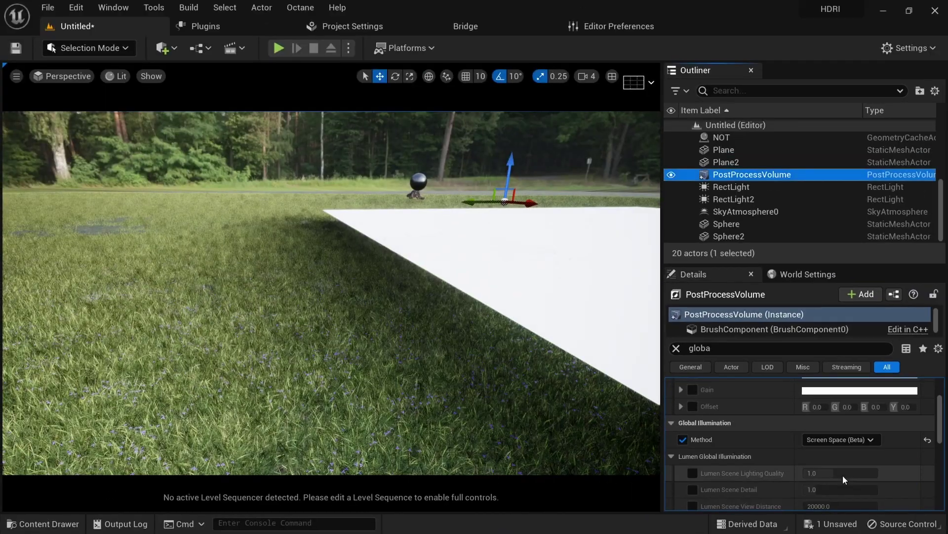
# Examine the shading of the grass beside Plane2 and around the NOT character from several angles and distances.
pyautogui.click(560, 299)
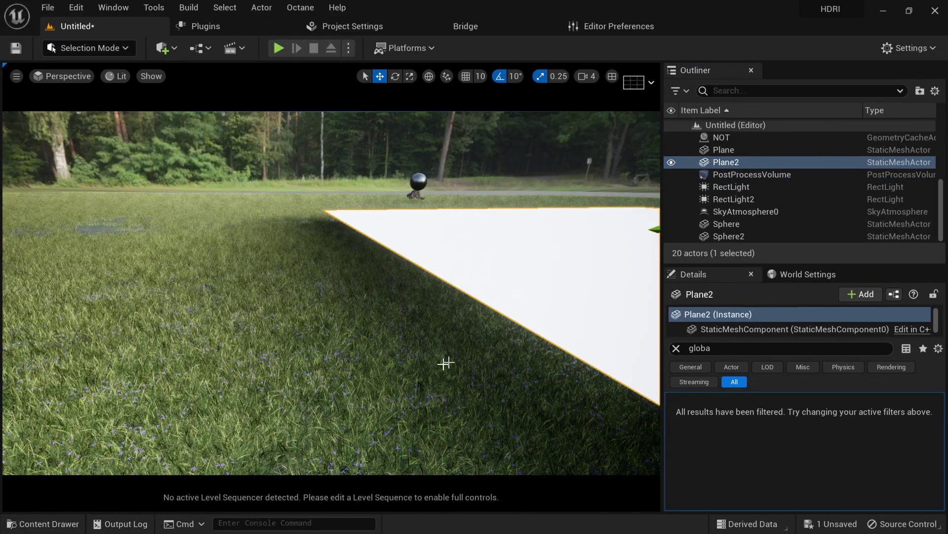
pyautogui.keyDown('alt'); pyautogui.moveTo(384, 381); pyautogui.dragTo(408, 387); pyautogui.keyUp('alt')
pyautogui.moveTo(310, 335); pyautogui.dragTo(270, 322, button='middle')
pyautogui.scroll(3, 336, 186)
pyautogui.moveTo(336, 187); pyautogui.dragTo(385, 240)
pyautogui.scroll(6, 385, 241)
pyautogui.scroll(-4, 472, 209)
pyautogui.scroll(4, 536, 195)
pyautogui.moveTo(535, 195); pyautogui.dragTo(554, 196, button='middle')
pyautogui.scroll(-2, 555, 196)
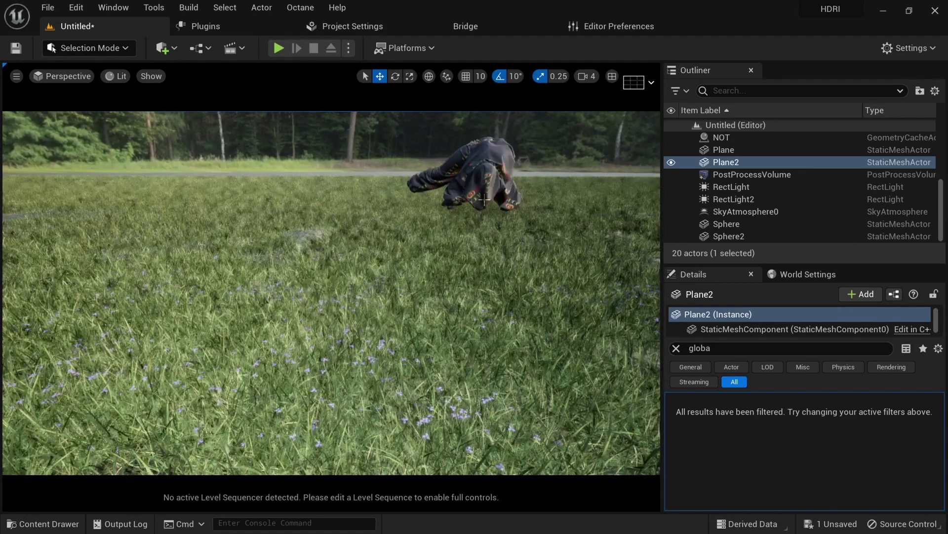
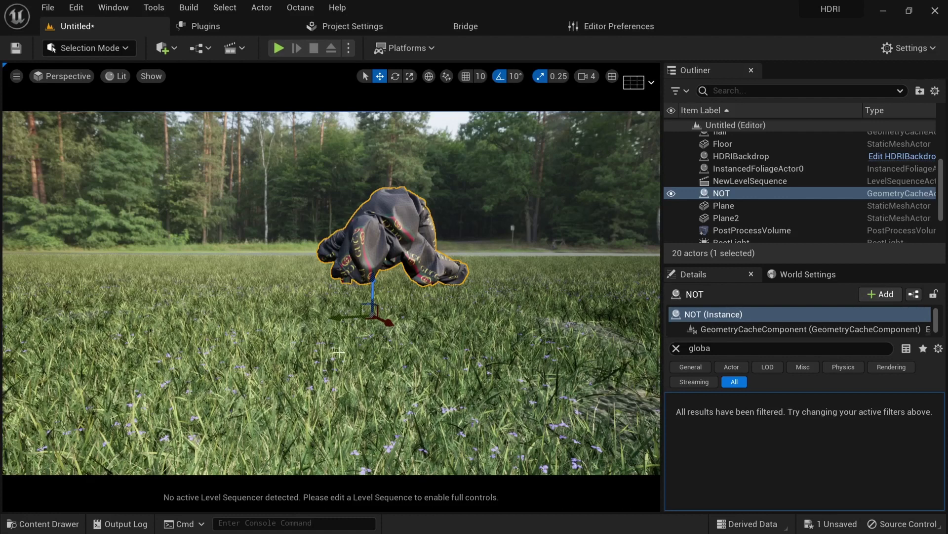
pyautogui.moveTo(460, 356)
pyautogui.keyDown('alt'); pyautogui.mouseDown()
pyautogui.moveTo(543, 356)
pyautogui.moveTo(467, 359)
pyautogui.mouseUp(); pyautogui.keyUp('alt')
pyautogui.moveTo(489, 284); pyautogui.dragTo(484, 284, button='right')
# Select the DirectionalLight, filter its details by "vis" and enable its Visible option.
pyautogui.scroll(3, 726, 188)
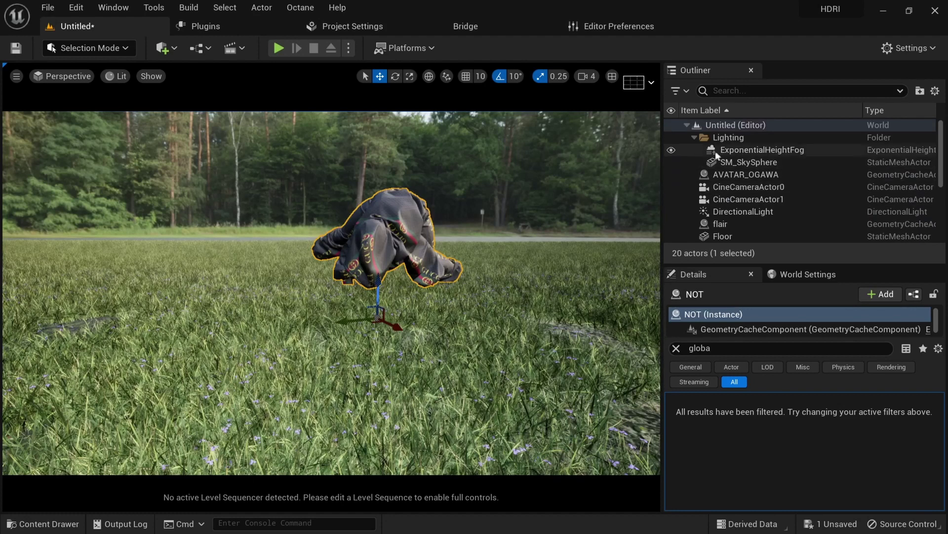
pyautogui.scroll(-1, 731, 192)
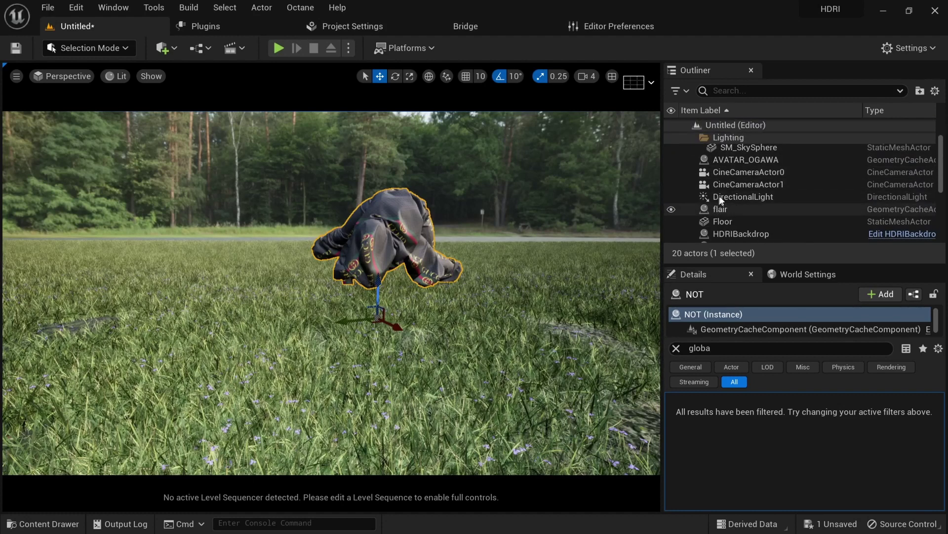
pyautogui.click(724, 197)
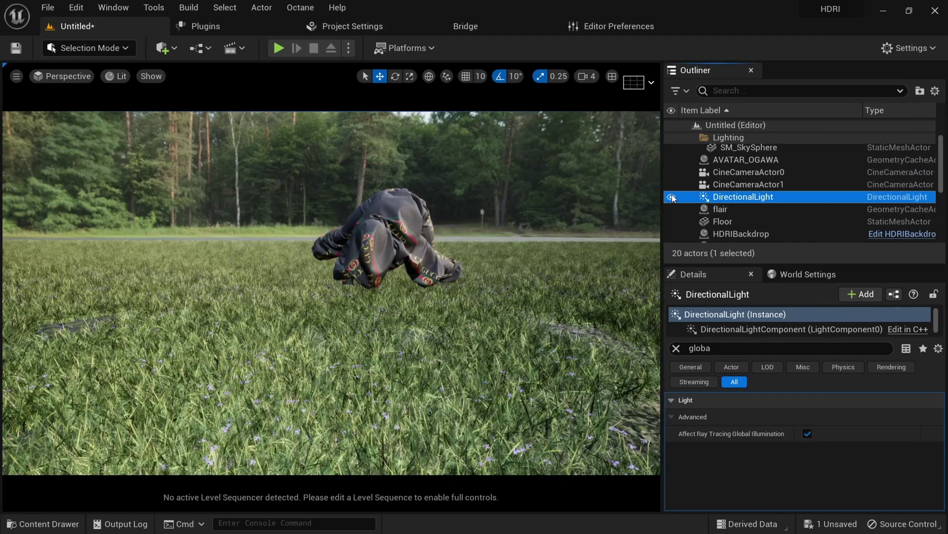
pyautogui.scroll(-1, 725, 196)
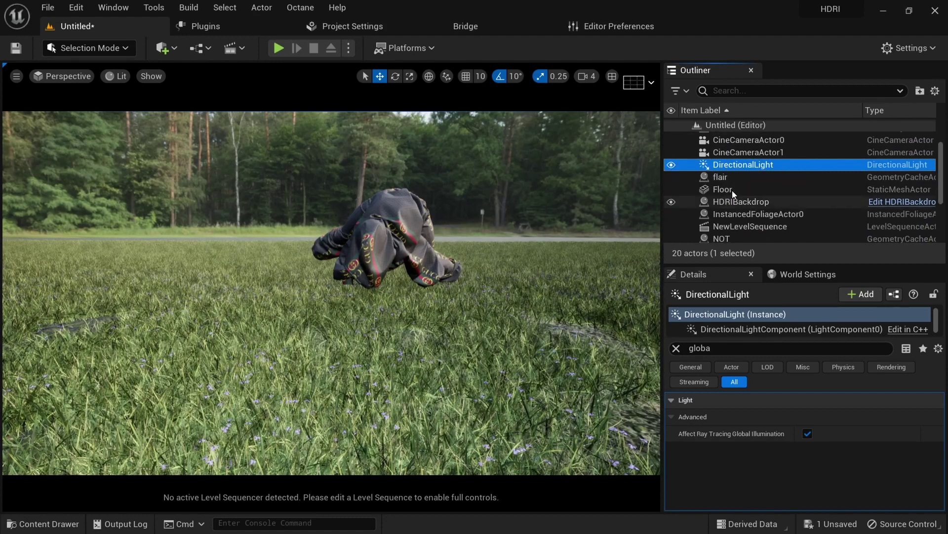
pyautogui.click(676, 348)
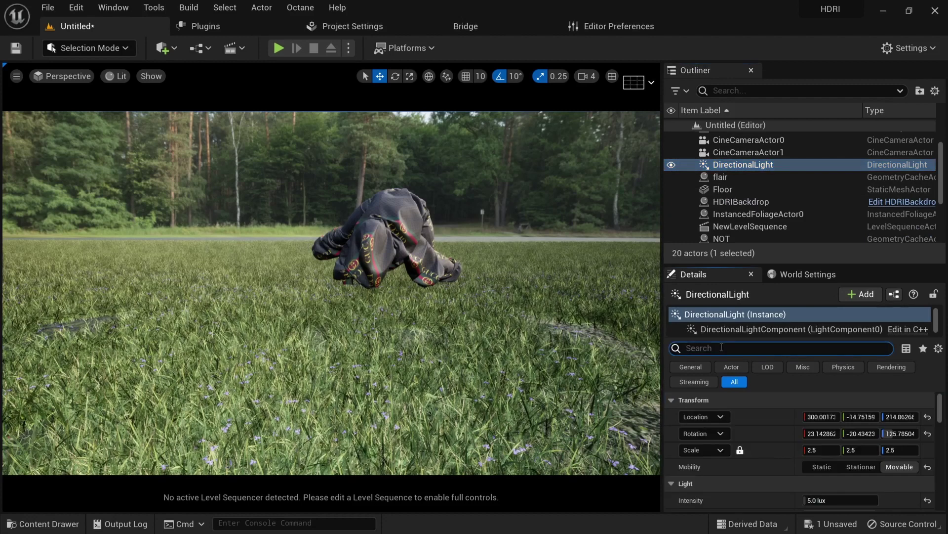
pyautogui.write('vis')
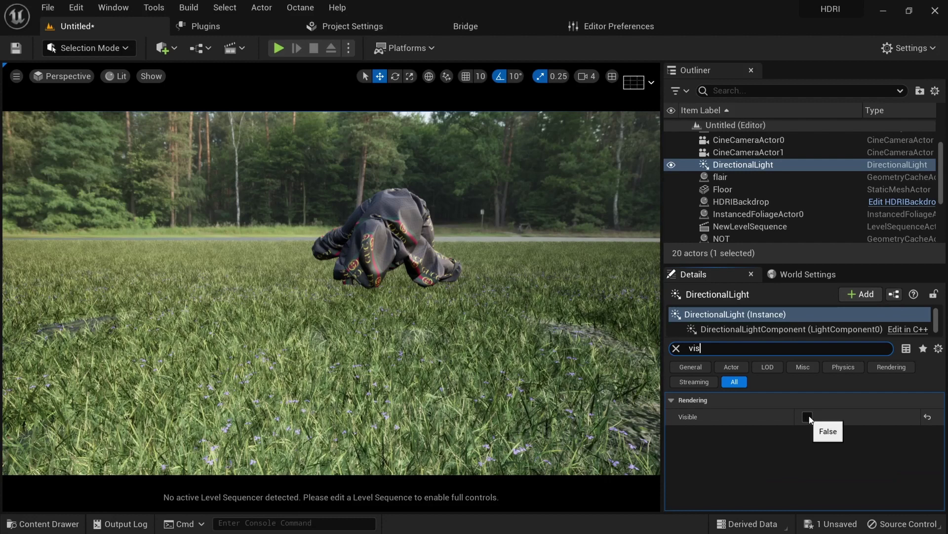
pyautogui.click(808, 417)
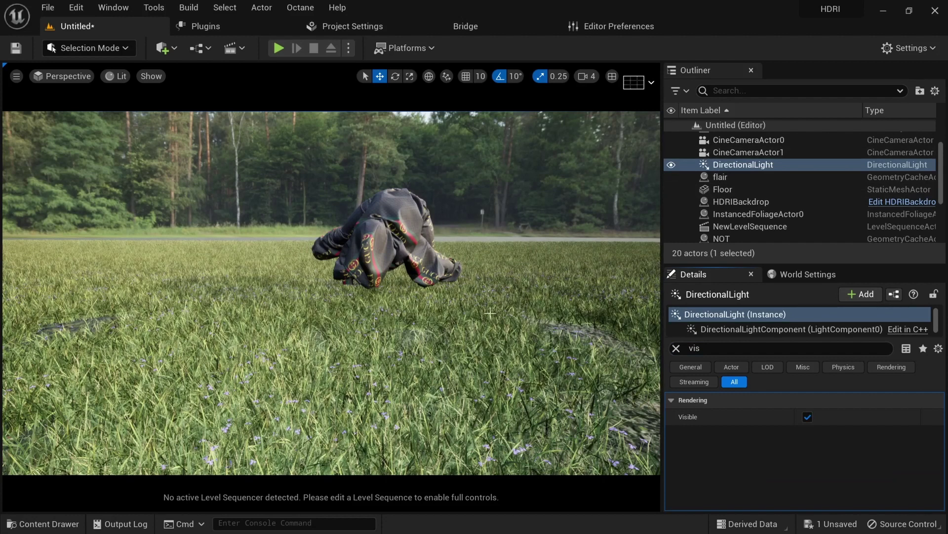
# Examine how the directional light affects the character and grass, and inspect the highlight on the selected Sphere.
pyautogui.scroll(-5, 490, 314)
pyautogui.scroll(-2, 421, 353)
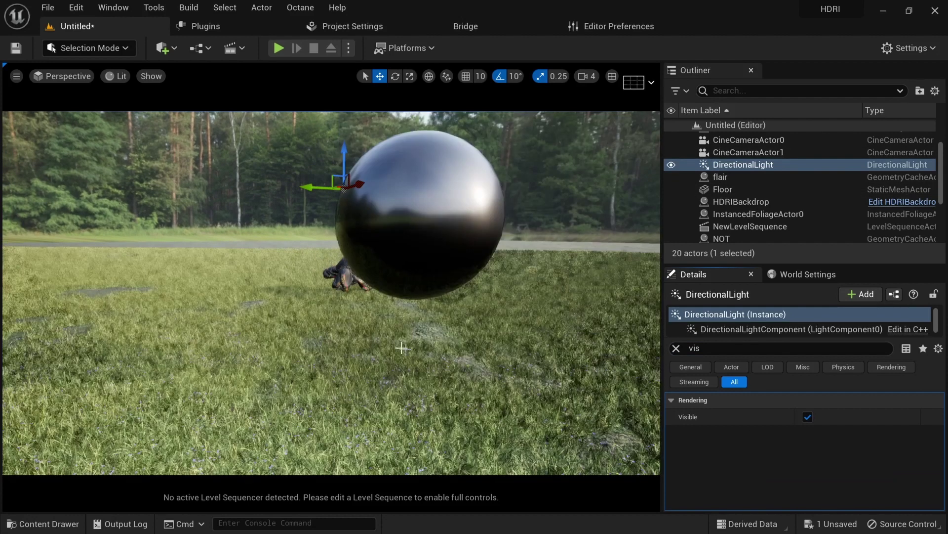
pyautogui.scroll(10, 399, 329)
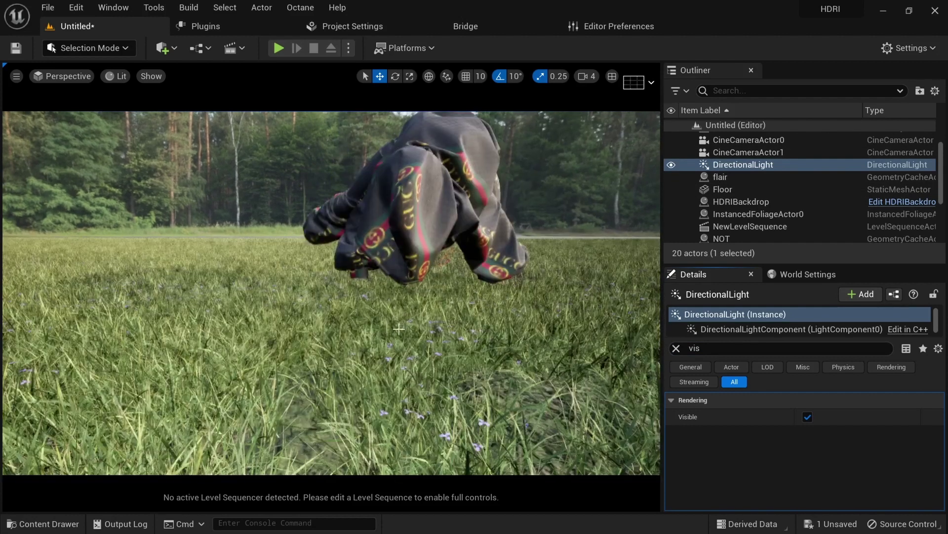
pyautogui.scroll(-5, 398, 329)
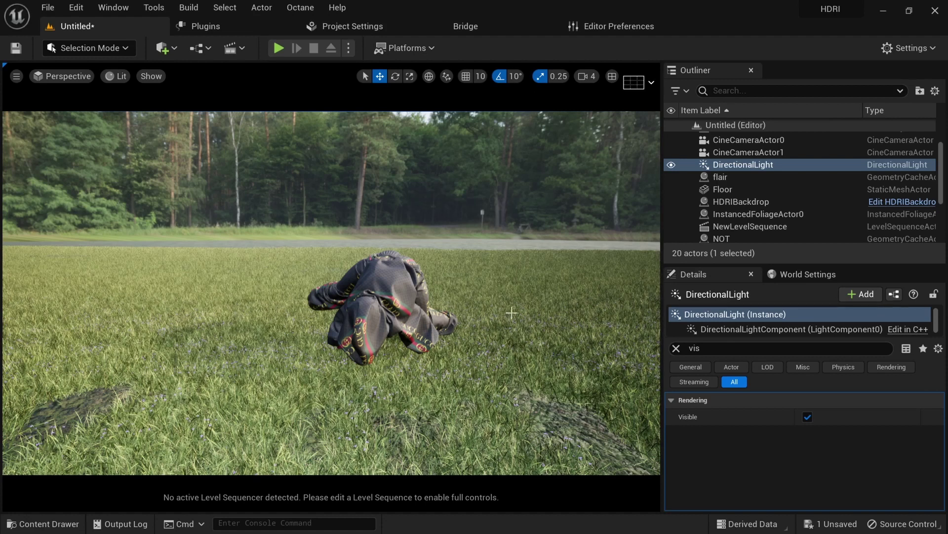
pyautogui.press('f')
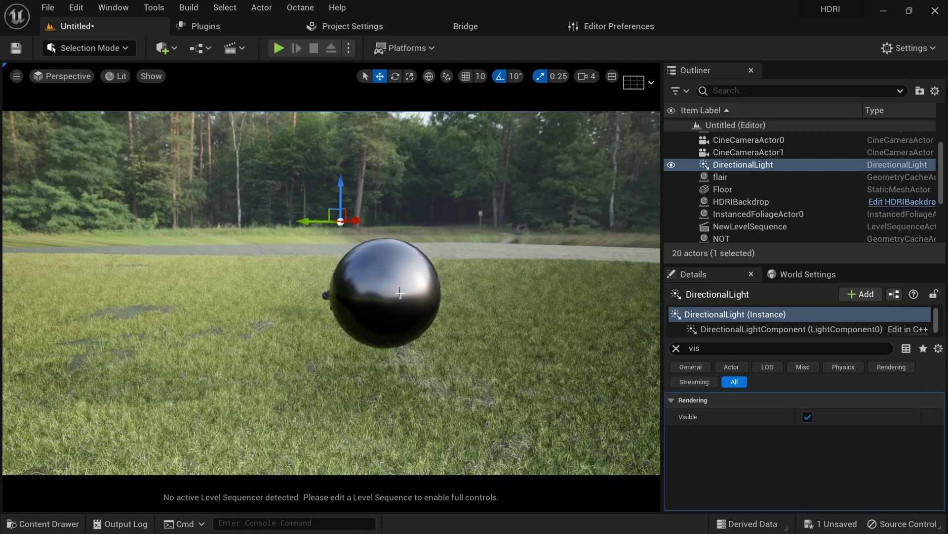
pyautogui.click(394, 295)
pyautogui.keyDown('alt'); pyautogui.moveTo(395, 295); pyautogui.dragTo(333, 295); pyautogui.keyUp('alt')
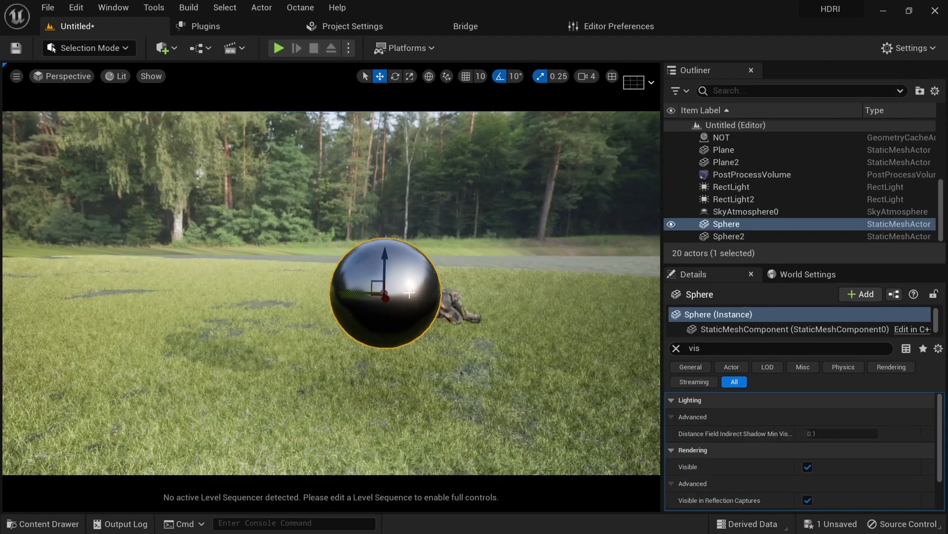
pyautogui.scroll(3, 409, 293)
pyautogui.scroll(1, 460, 300)
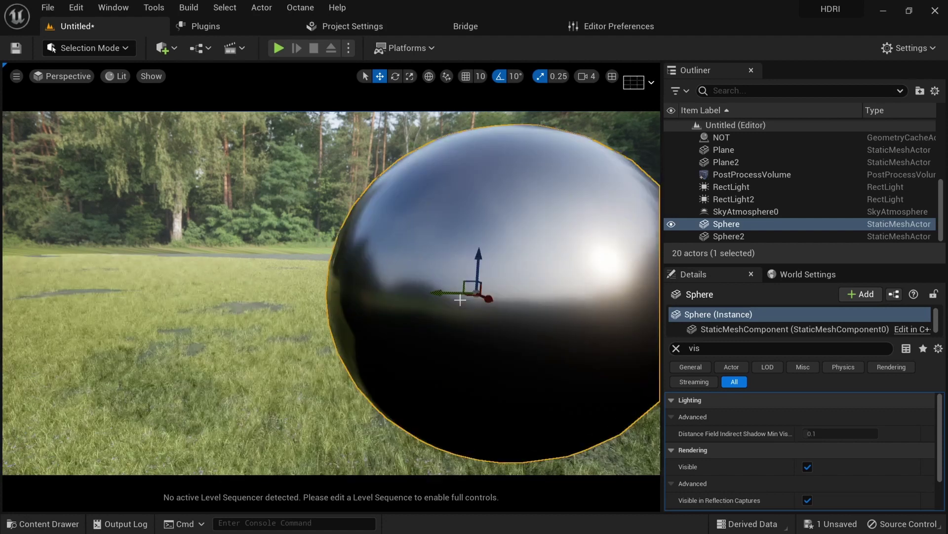
pyautogui.scroll(-1, 483, 300)
pyautogui.moveTo(498, 307); pyautogui.dragTo(410, 296, button='middle')
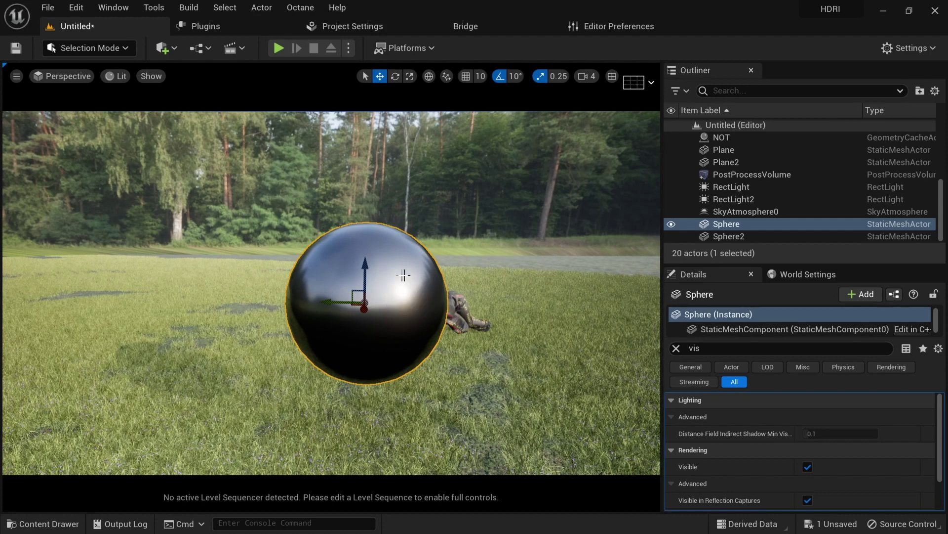
# Hide and show the DirectionalLight again to compare its effect on the sphere and grass.
pyautogui.scroll(3, 723, 196)
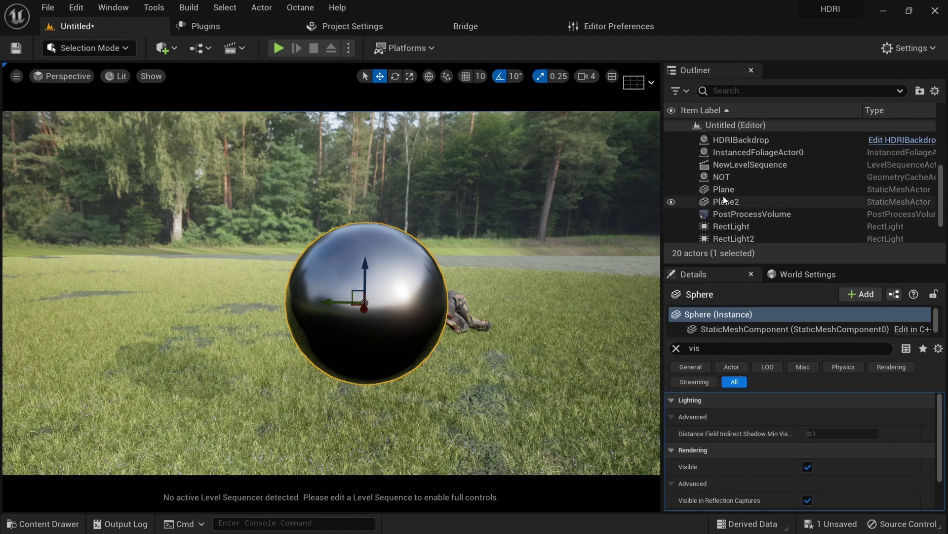
pyautogui.scroll(2, 723, 196)
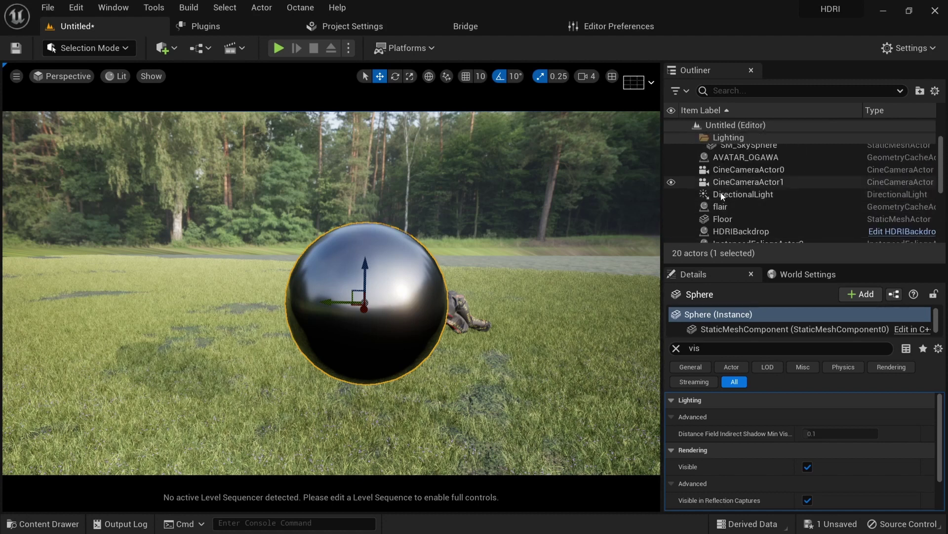
pyautogui.click(671, 195)
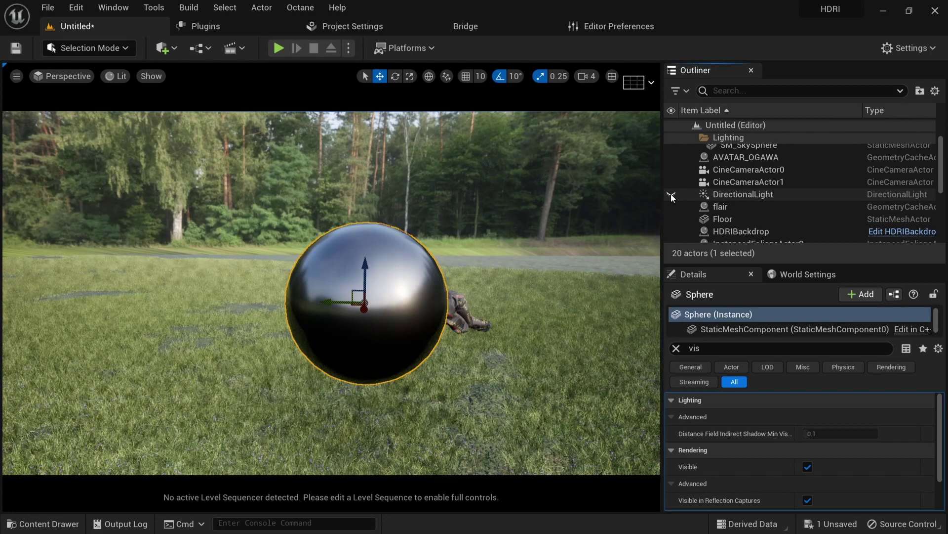
pyautogui.click(671, 196)
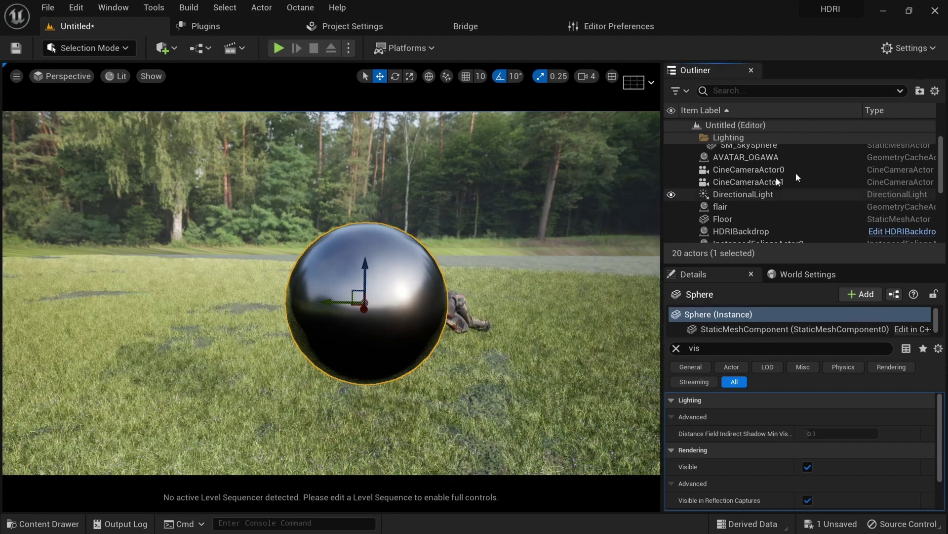
# Clear the details filter for the DirectionalLight and set its intensity to 10 lux.
pyautogui.click(732, 196)
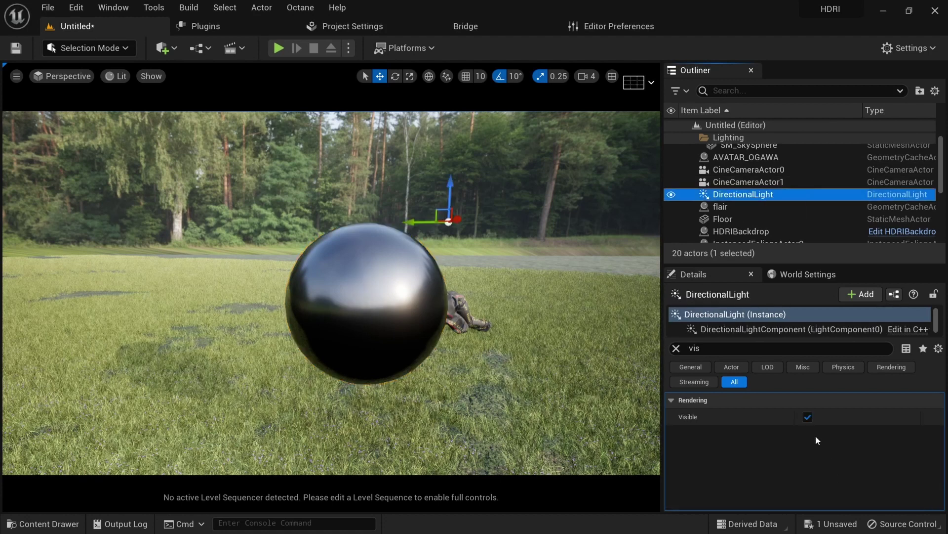
pyautogui.click(677, 348)
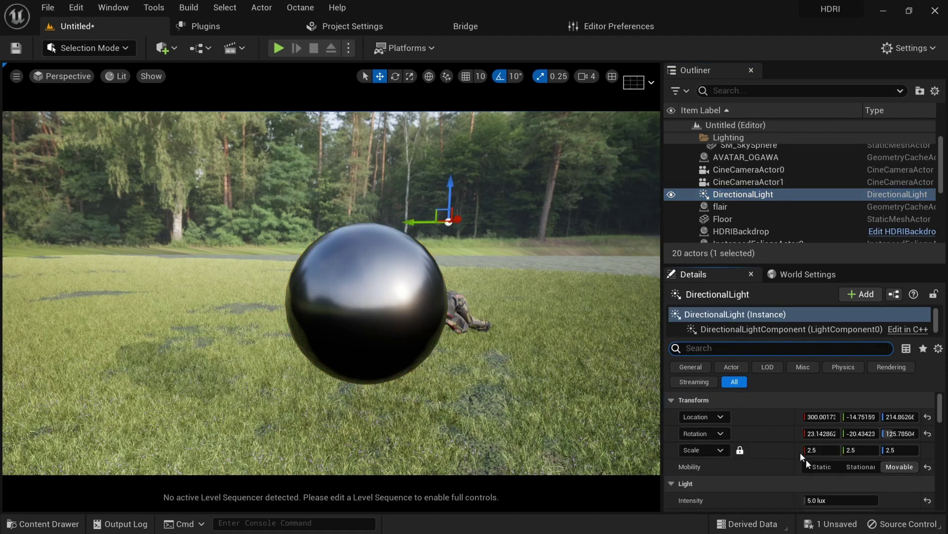
pyautogui.click(817, 499)
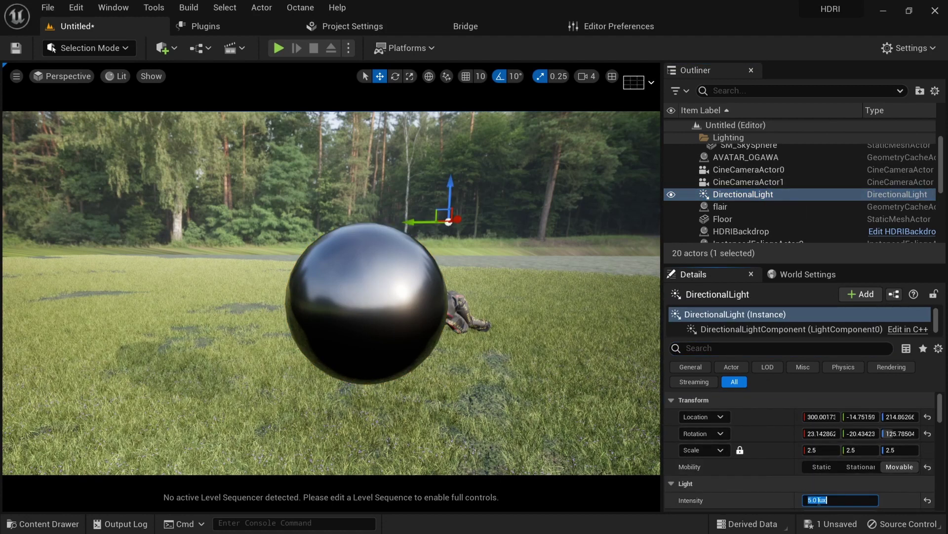
pyautogui.write('10')
pyautogui.press('Return')
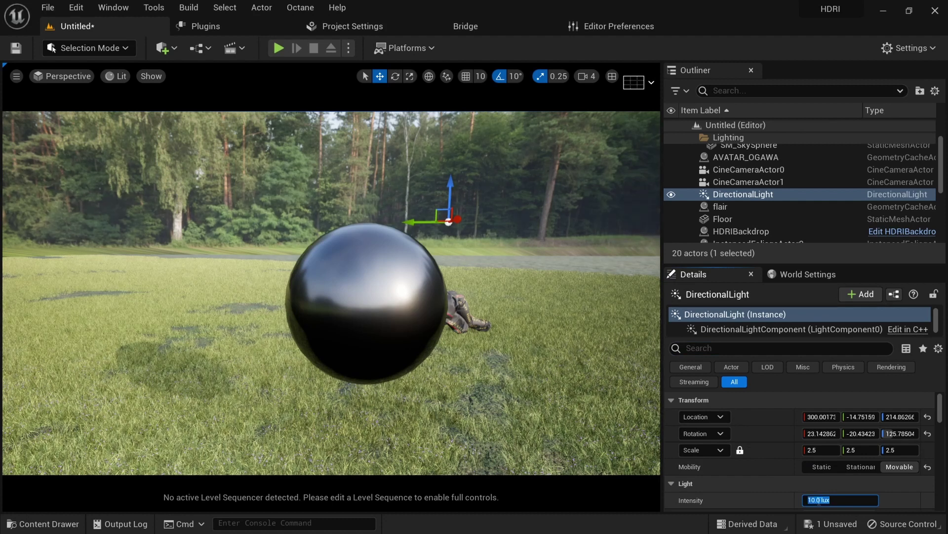
# Hide the DirectionalLight and examine the sphere and surrounding grass more closely without it.
pyautogui.click(672, 194)
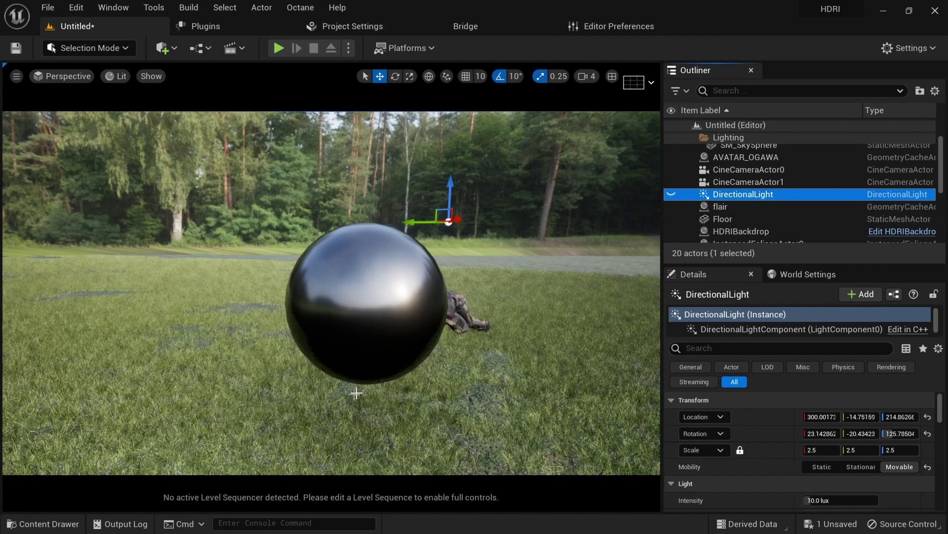
pyautogui.press('w')
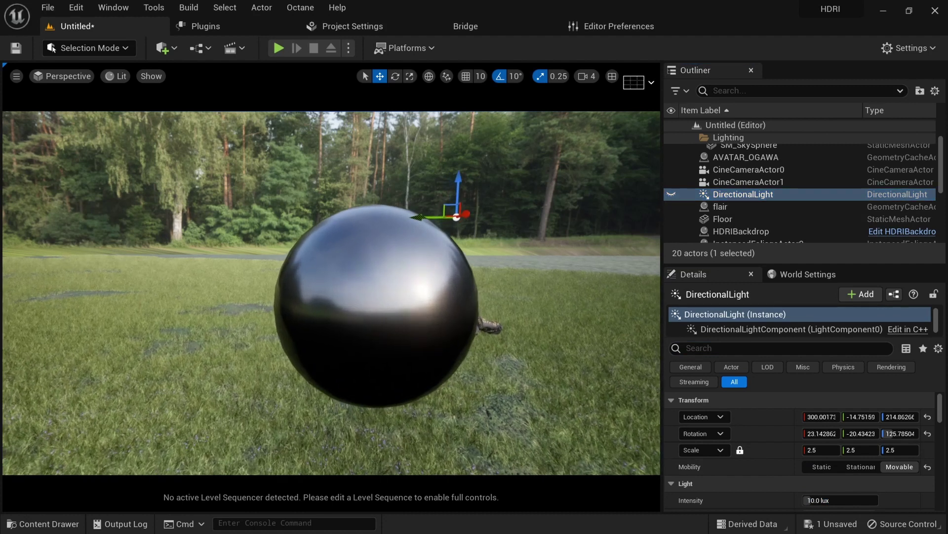
# Bring the character into view beside the sphere and show the DirectionalLight again.
pyautogui.press('d')
pyautogui.moveTo(402, 299); pyautogui.dragTo(402, 298, button='right')
pyautogui.press('s')
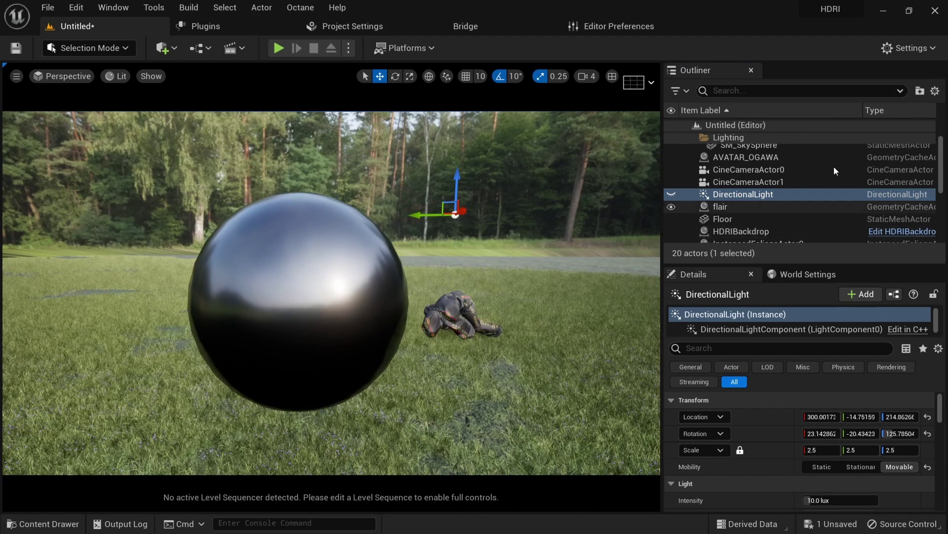
pyautogui.click(672, 193)
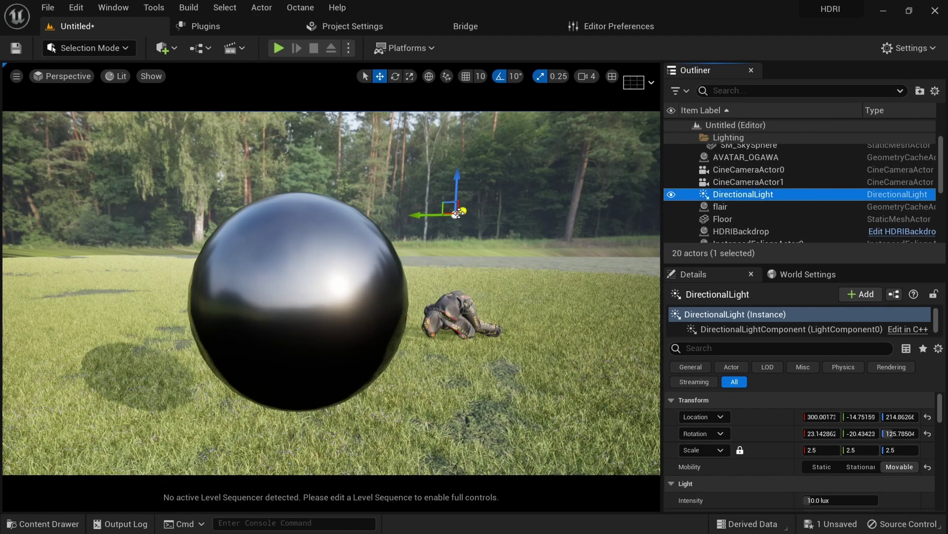
# Rotate the DirectionalLight 110° around its vertical axis to move the shadows and highlight, and rotate it back by the same amount.
pyautogui.press('r')
pyautogui.press('e')
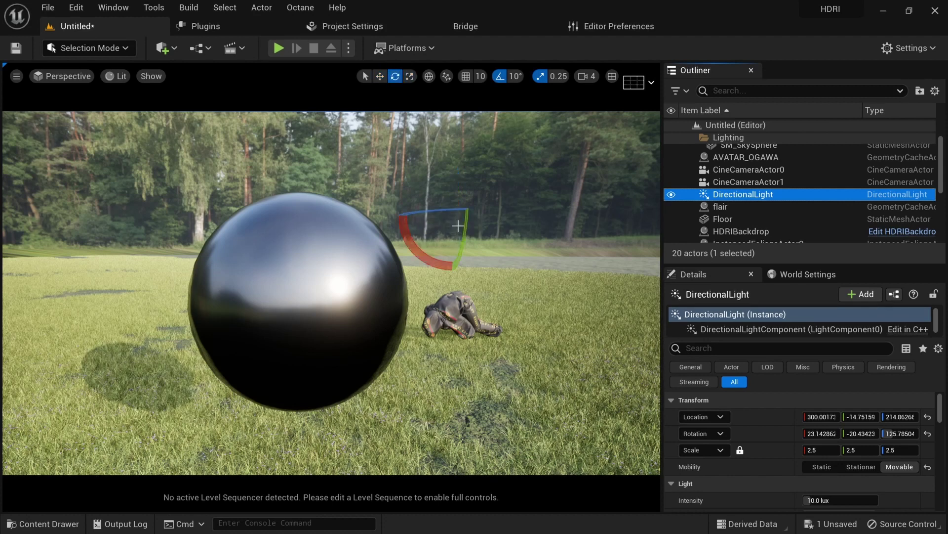
pyautogui.moveTo(443, 215); pyautogui.dragTo(385, 222)
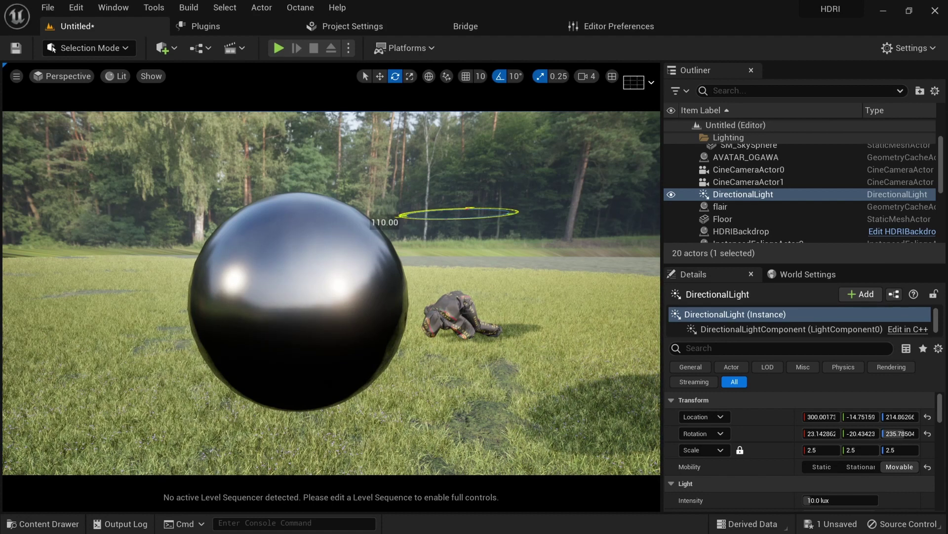
pyautogui.moveTo(385, 222)
pyautogui.mouseDown()
pyautogui.moveTo(474, 210)
pyautogui.moveTo(383, 214)
pyautogui.moveTo(385, 222)
pyautogui.mouseUp()
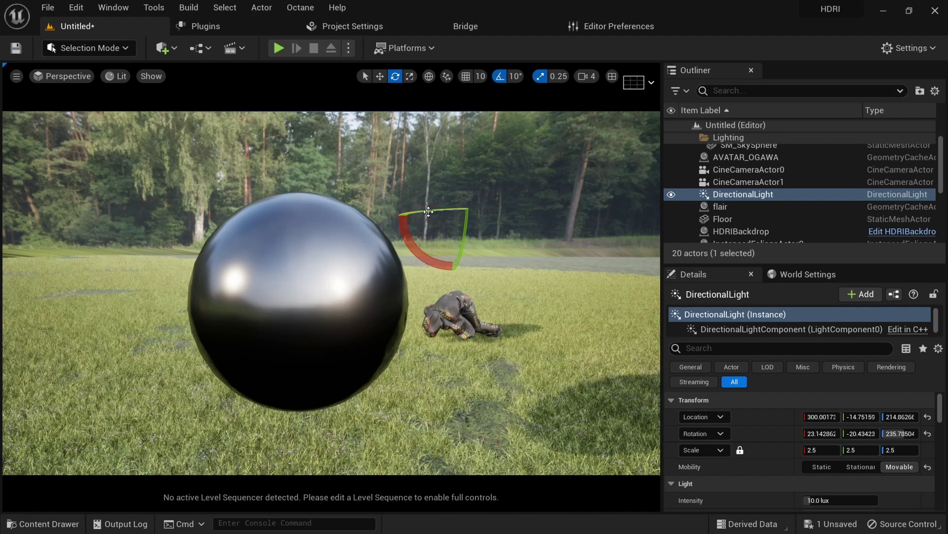
pyautogui.moveTo(428, 211); pyautogui.dragTo(497, 214)
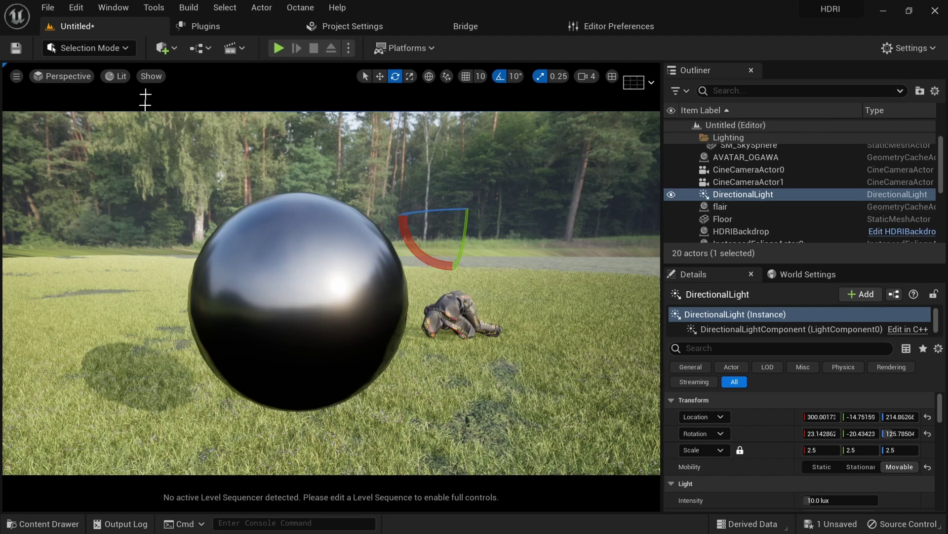
# View the scene through CineCameraActor1 and hide and show the DirectionalLight to compare its effect on the character and grass.
pyautogui.click(60, 75)
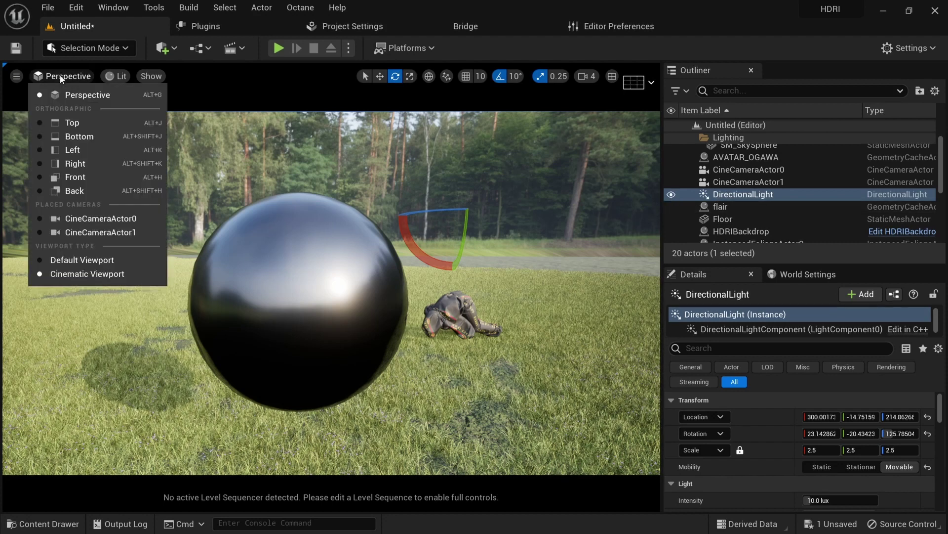
pyautogui.click(83, 231)
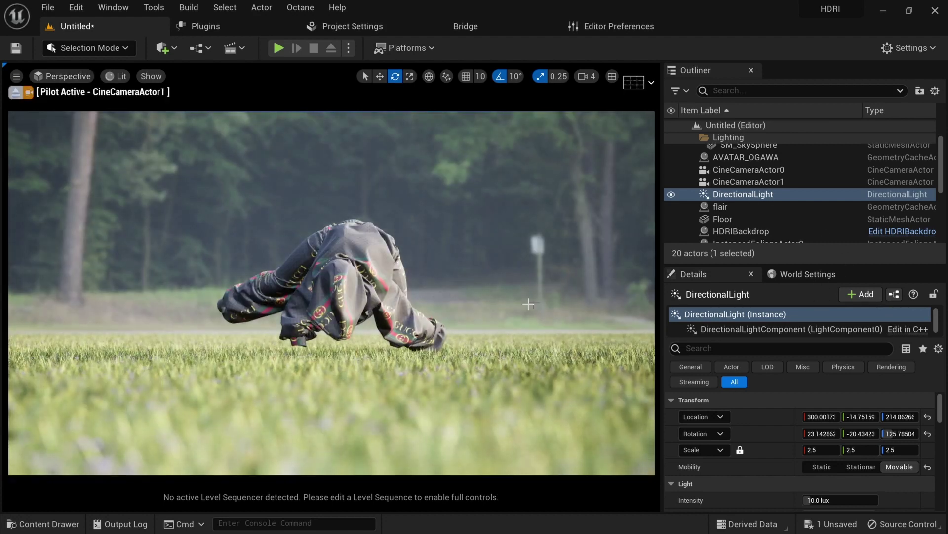
pyautogui.click(671, 193)
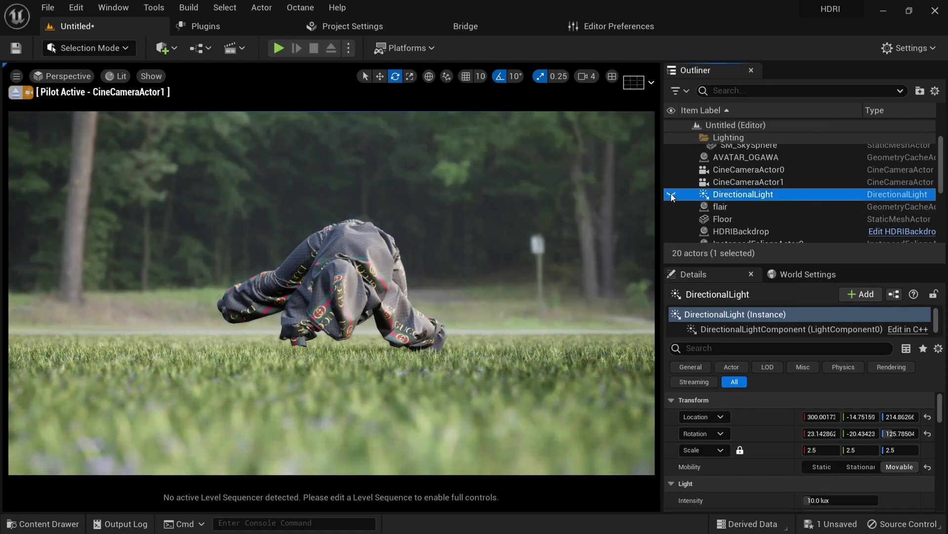
pyautogui.click(671, 194)
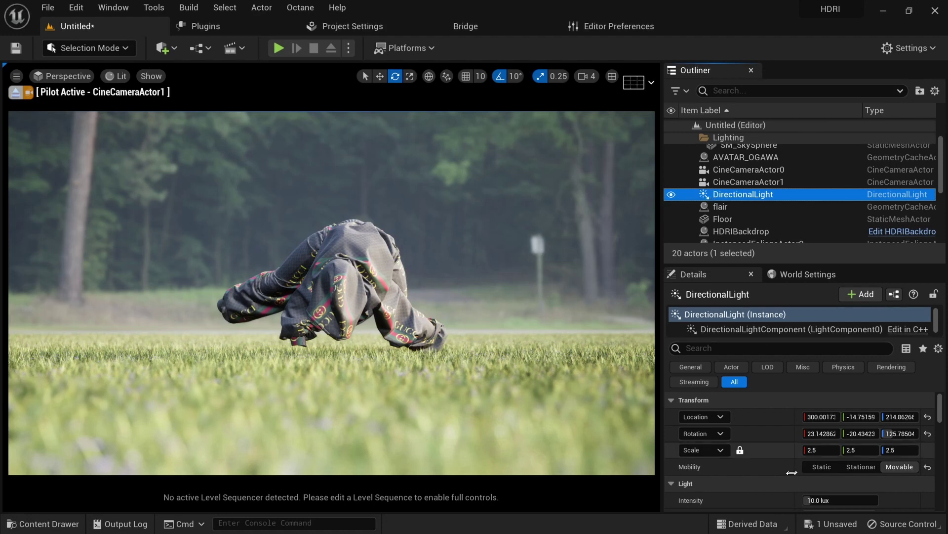
# Set the DirectionalLight's intensity to 2 lux and hide the light again.
pyautogui.scroll(-1, 793, 485)
pyautogui.click(856, 482)
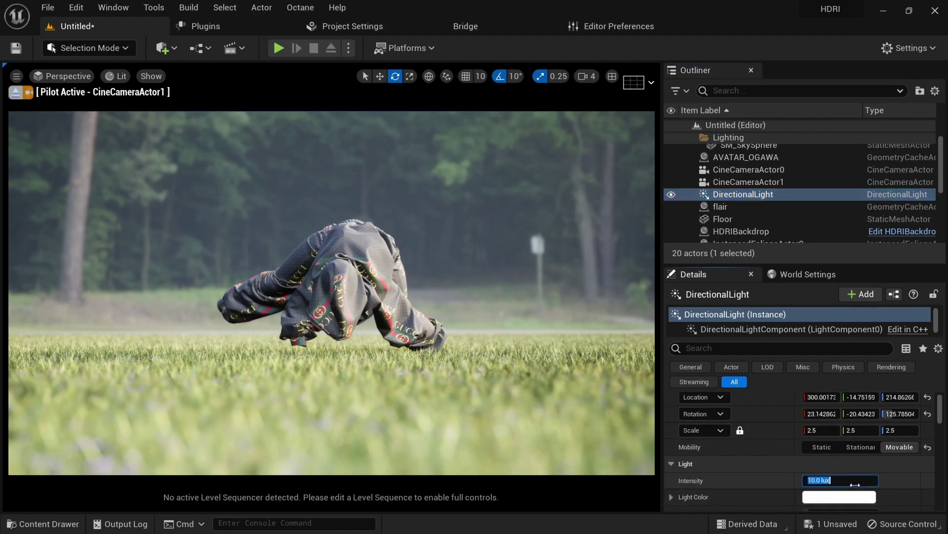
pyautogui.write('2')
pyautogui.press('Return')
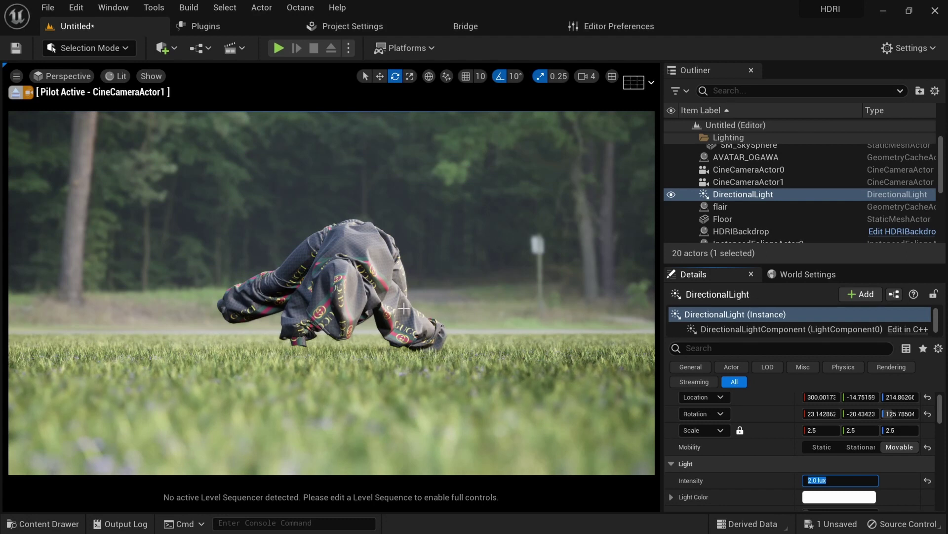
pyautogui.click(670, 194)
# Review the actors in the level, checking RectLight, RectLight2 and the HDRIBackdrop as the remaining light sources.
pyautogui.scroll(-5, 722, 206)
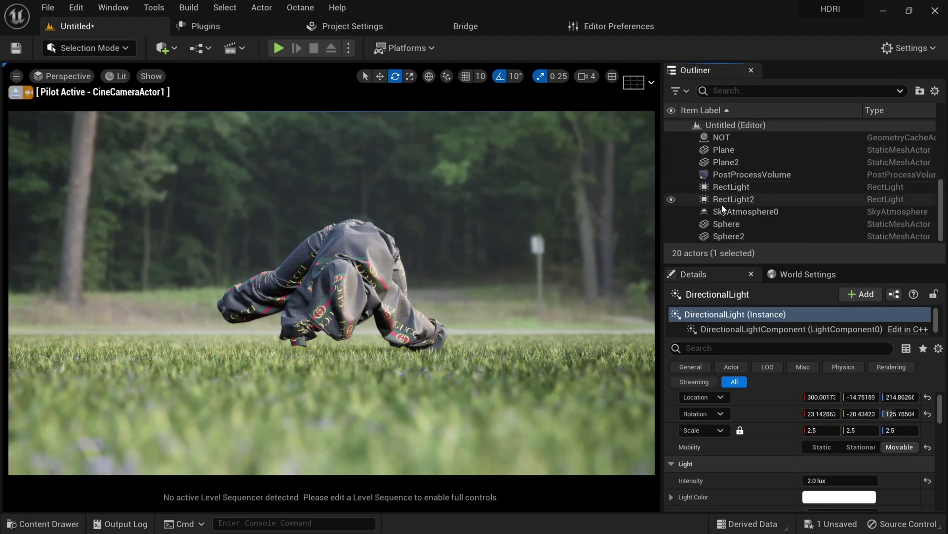
pyautogui.click(730, 188)
pyautogui.click(721, 198)
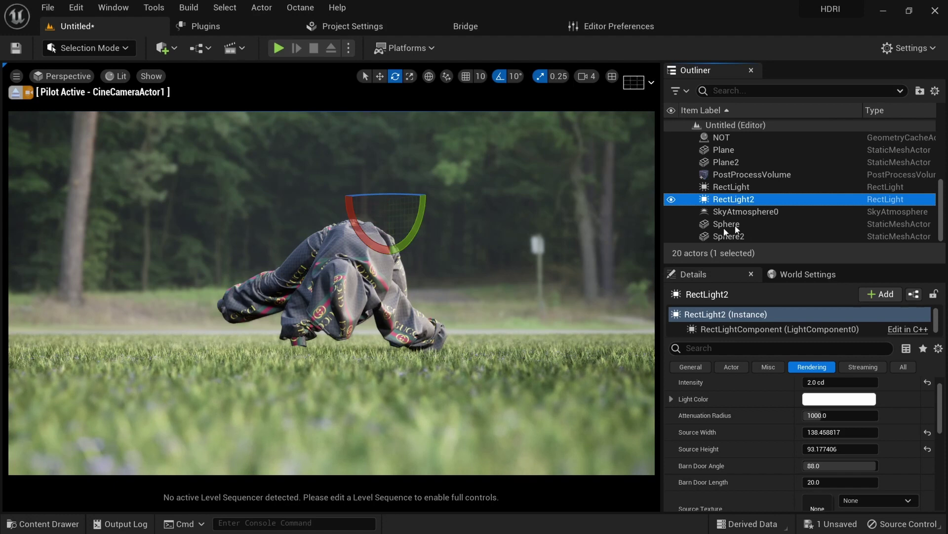
pyautogui.scroll(3, 743, 200)
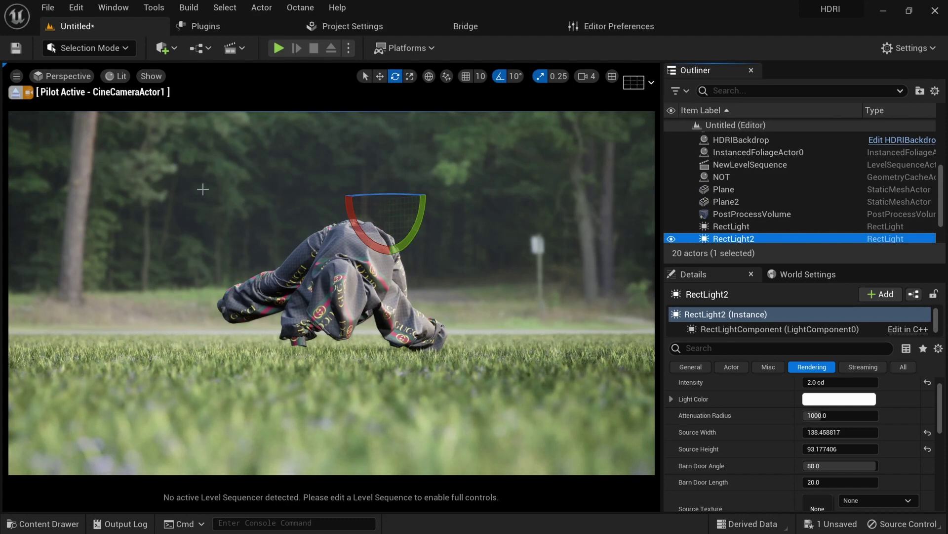
pyautogui.scroll(4, 724, 205)
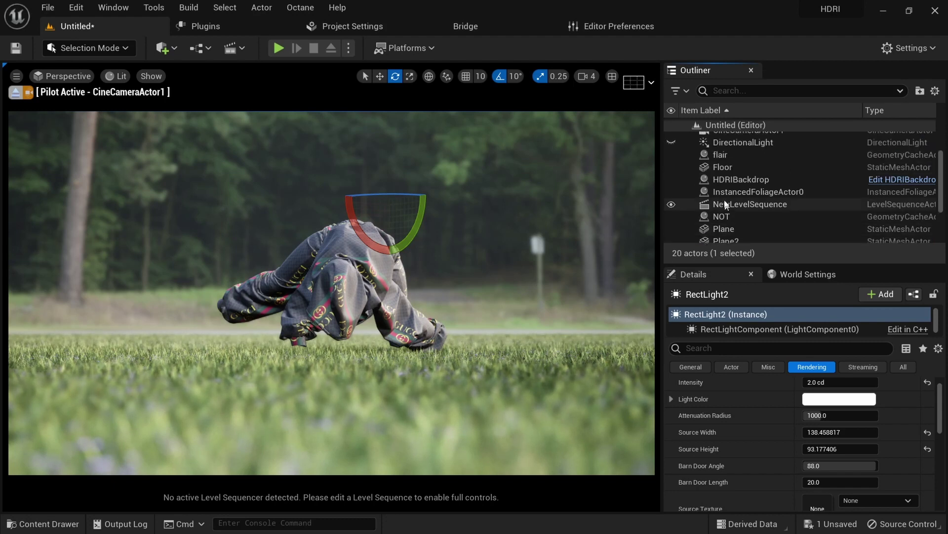
pyautogui.scroll(-5, 716, 199)
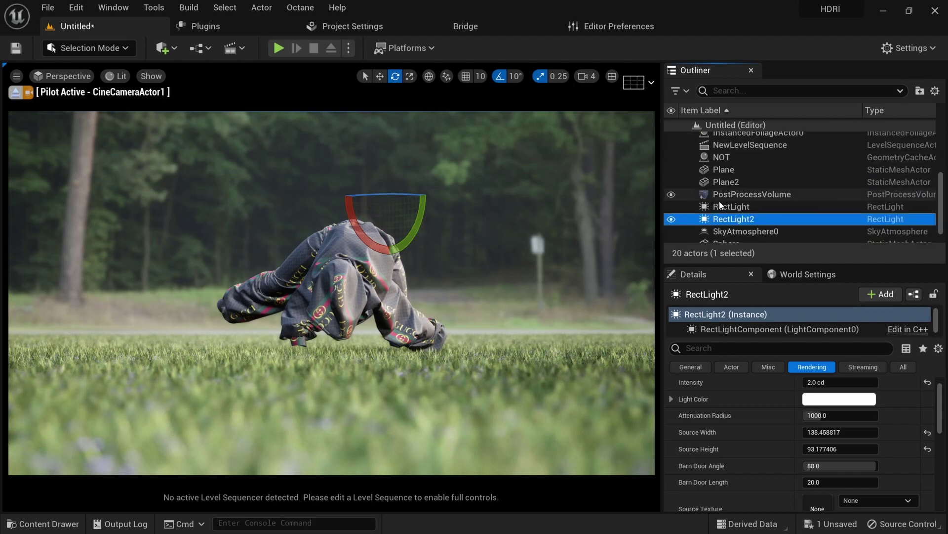
pyautogui.scroll(1, 719, 200)
pyautogui.scroll(5, 719, 199)
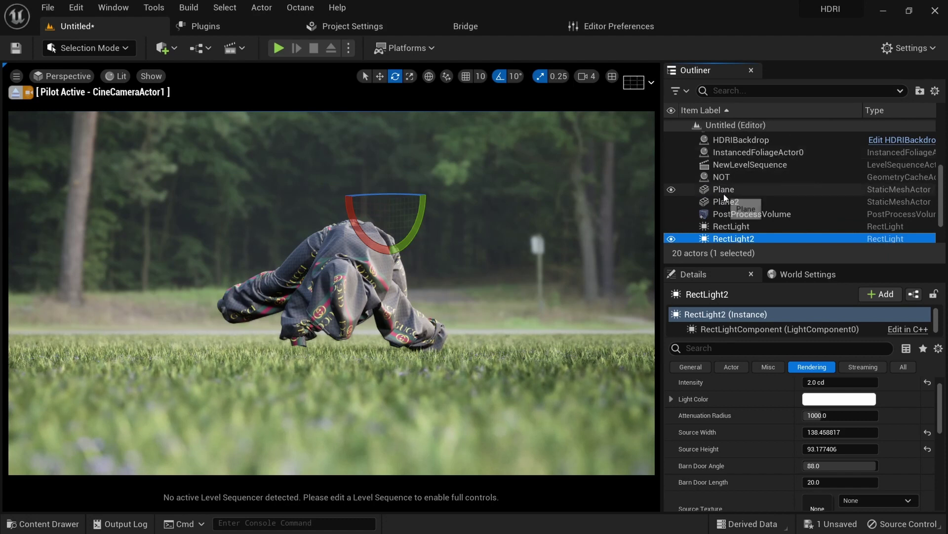
pyautogui.click(730, 179)
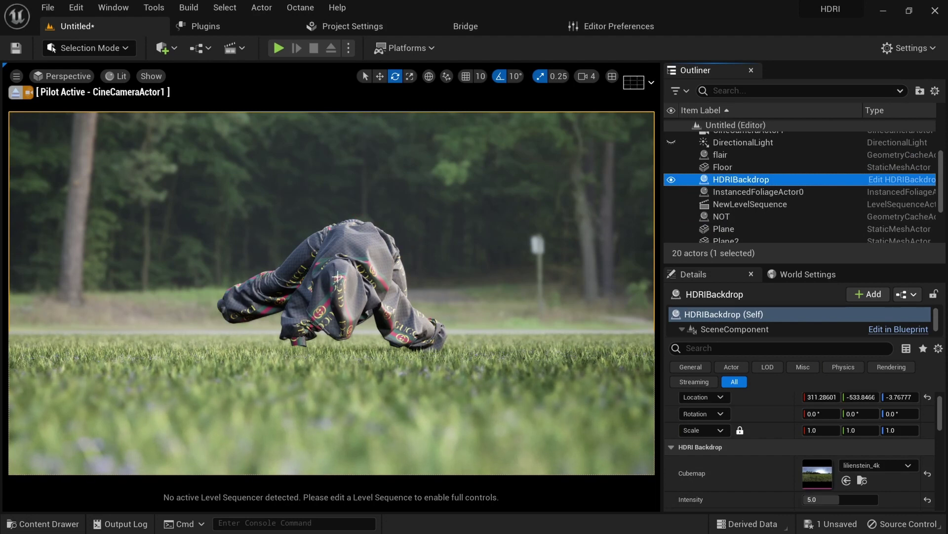
# Stop piloting CineCameraActor1 and select the NOT character in the grass field.
pyautogui.click(16, 93)
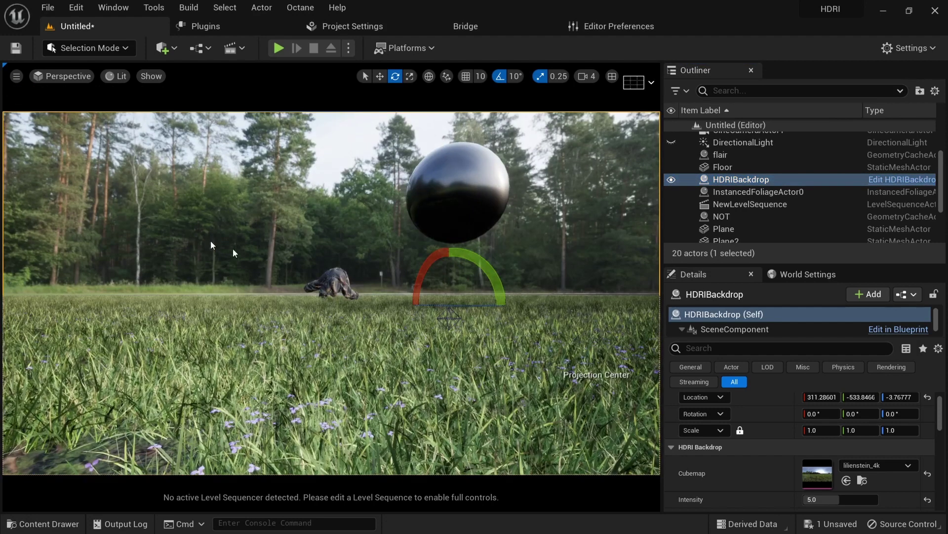
pyautogui.scroll(2, 326, 294)
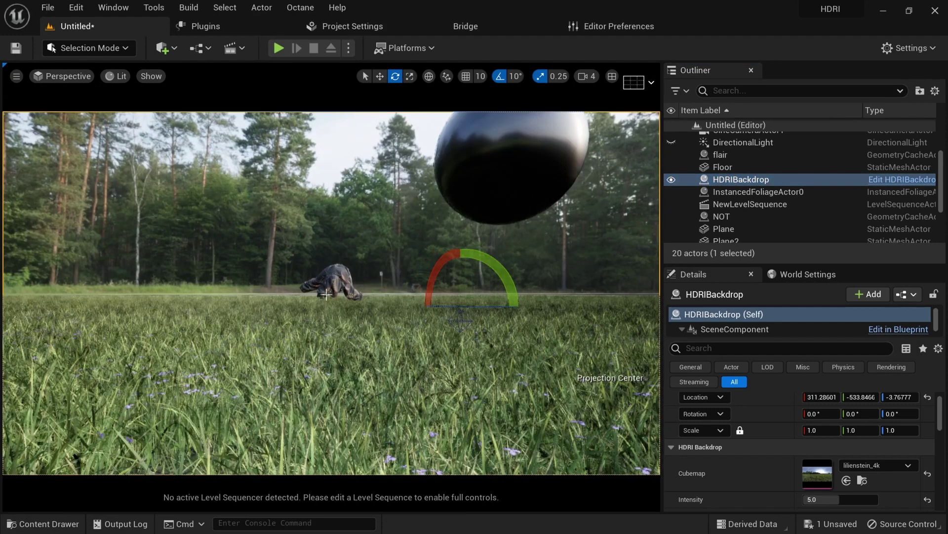
pyautogui.scroll(5, 325, 294)
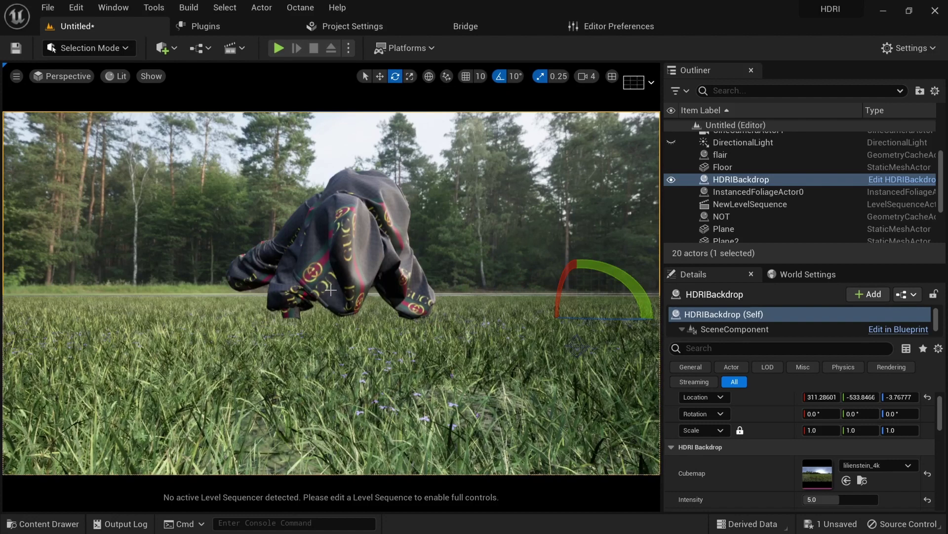
pyautogui.click(330, 290)
pyautogui.scroll(-4, 330, 290)
pyautogui.scroll(1, 330, 290)
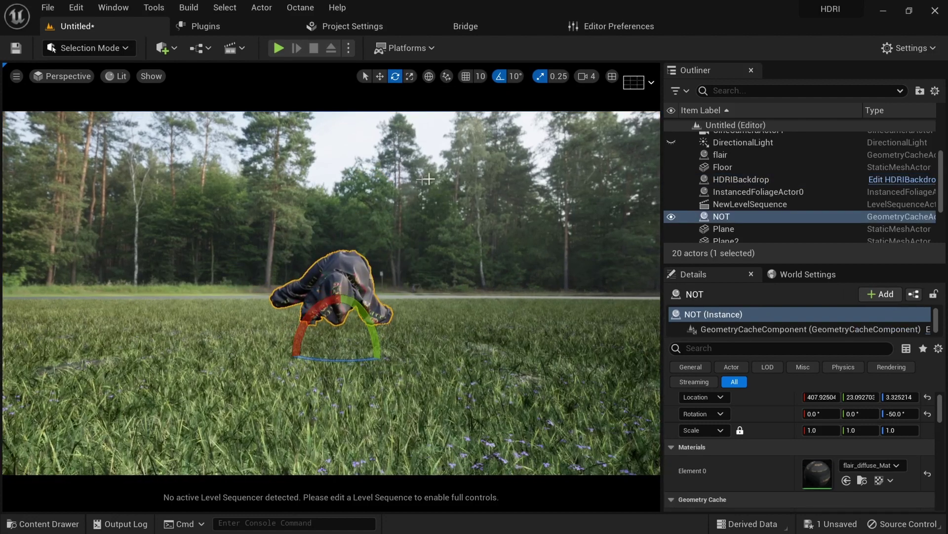
# Examine the NOT character and surrounding grass from opposite sides and from above with the DirectionalLight hidden.
pyautogui.keyDown('alt'); pyautogui.moveTo(484, 339); pyautogui.dragTo(482, 383); pyautogui.keyUp('alt')
pyautogui.keyDown('alt'); pyautogui.moveTo(446, 316); pyautogui.dragTo(477, 335); pyautogui.keyUp('alt')
pyautogui.moveTo(180, 246); pyautogui.dragTo(221, 250, button='middle')
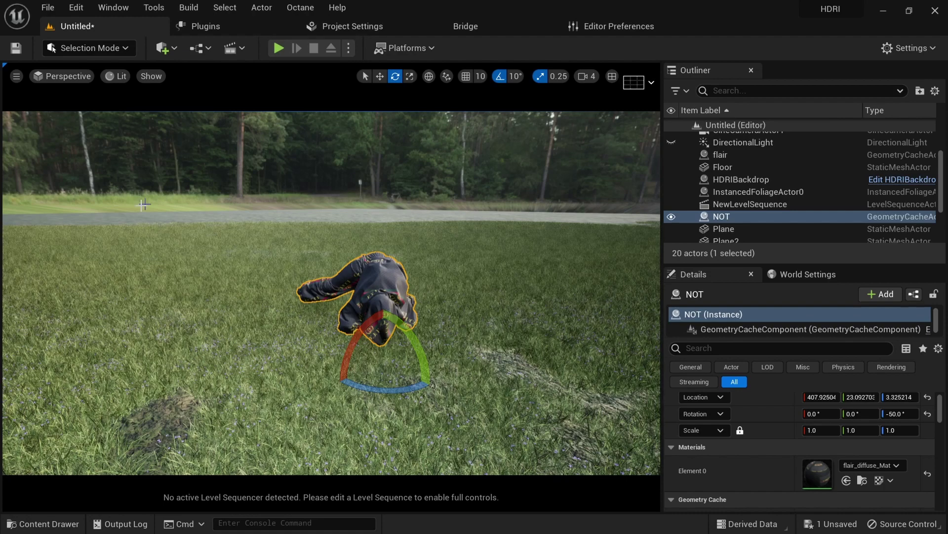
pyautogui.keyDown('alt'); pyautogui.moveTo(507, 343); pyautogui.dragTo(352, 317); pyautogui.keyUp('alt')
pyautogui.moveTo(507, 324); pyautogui.dragTo(506, 323, button='right')
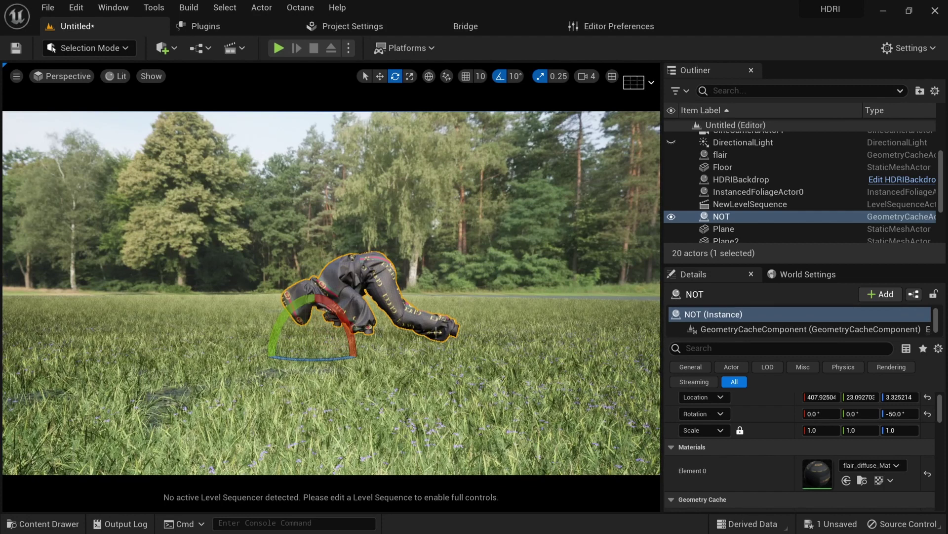
pyautogui.keyDown('alt'); pyautogui.moveTo(456, 358); pyautogui.dragTo(443, 393); pyautogui.keyUp('alt')
pyautogui.moveTo(463, 380); pyautogui.dragTo(455, 348, button='right')
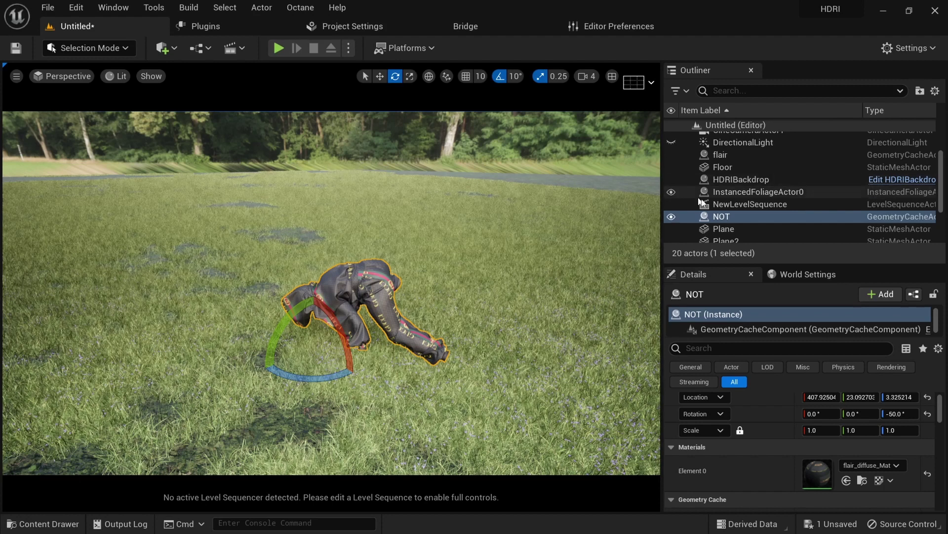
# Set the HDRIBackdrop's projection center Z to 100.
pyautogui.click(739, 179)
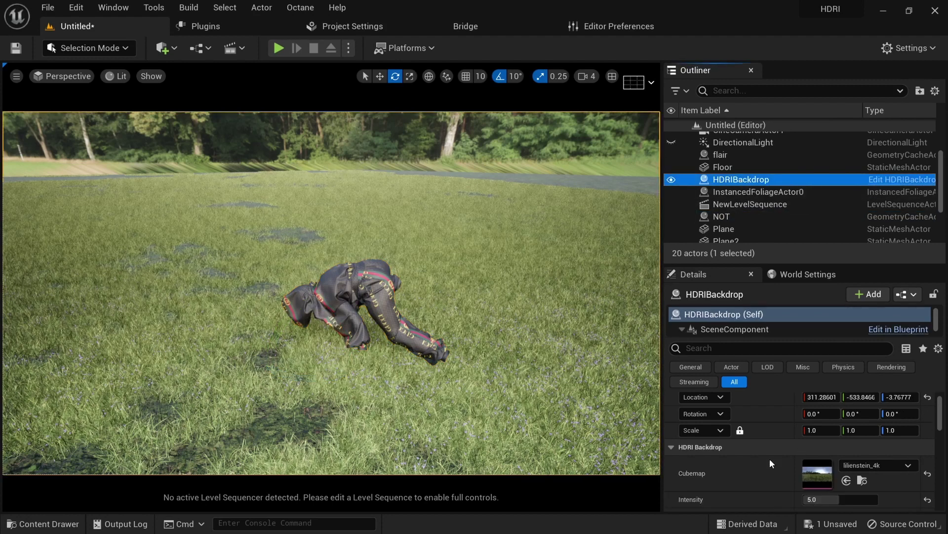
pyautogui.scroll(-3, 775, 461)
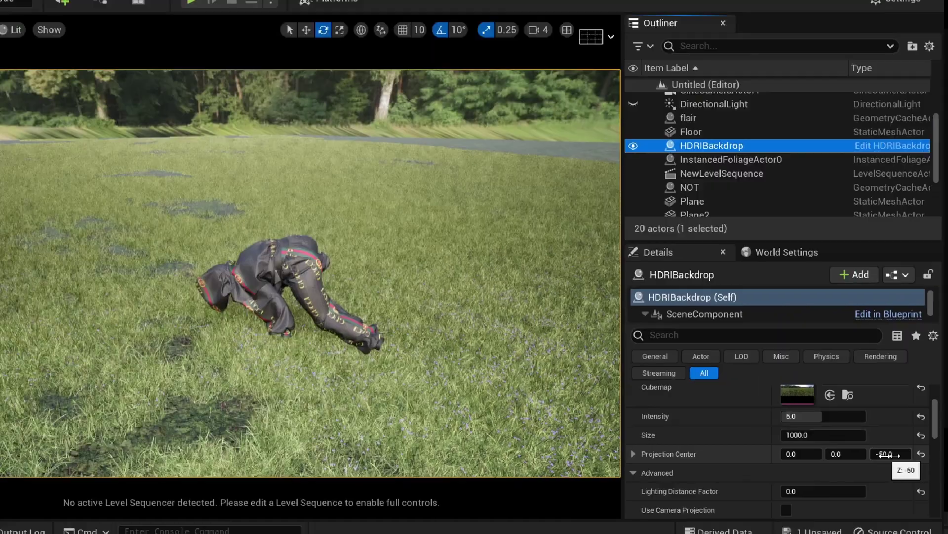
pyautogui.click(894, 455)
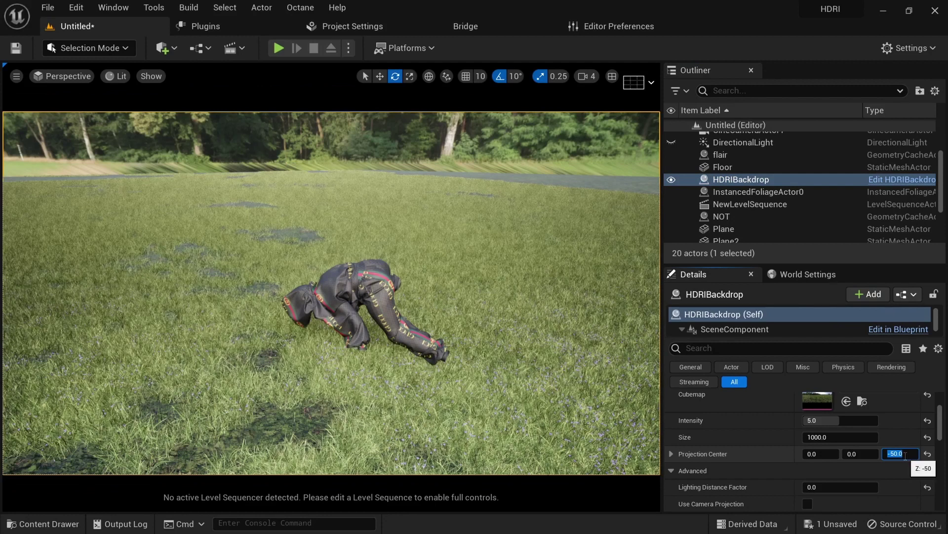
pyautogui.write('100')
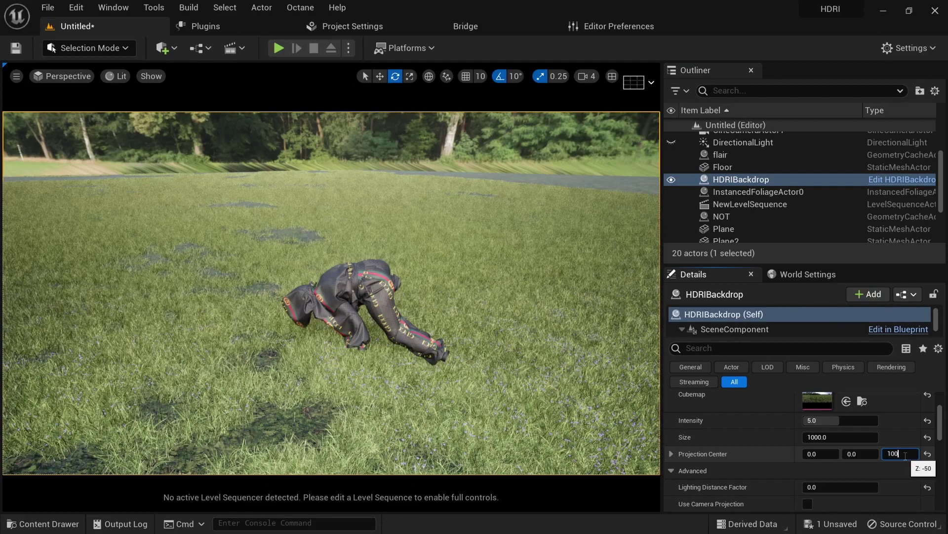
pyautogui.press('Return')
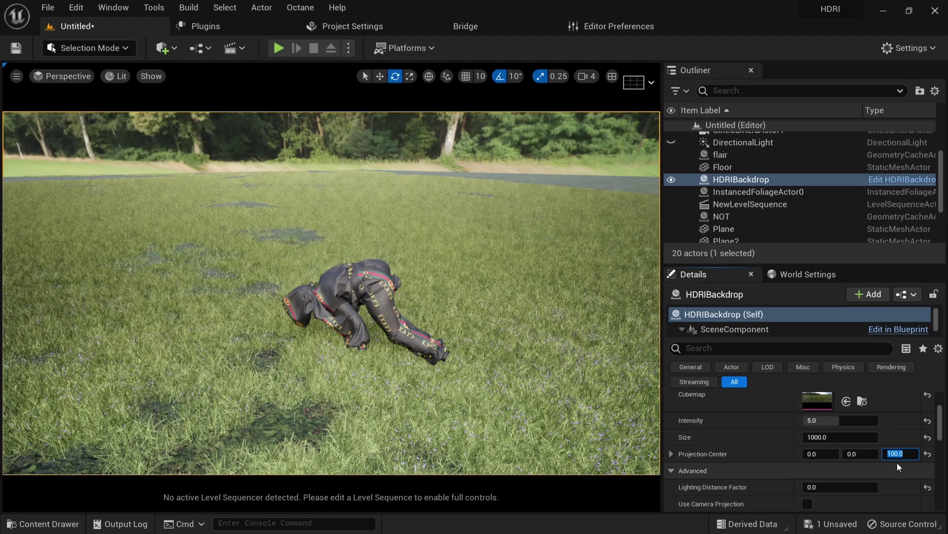
# Raise the HDRIBackdrop's projection center Z to 1000.
pyautogui.write('100')
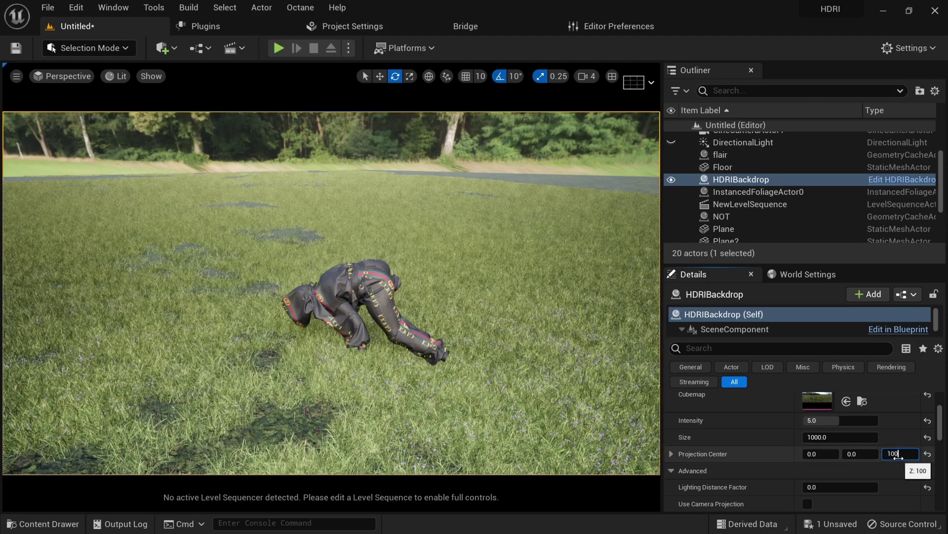
pyautogui.write('0')
pyautogui.press('Return')
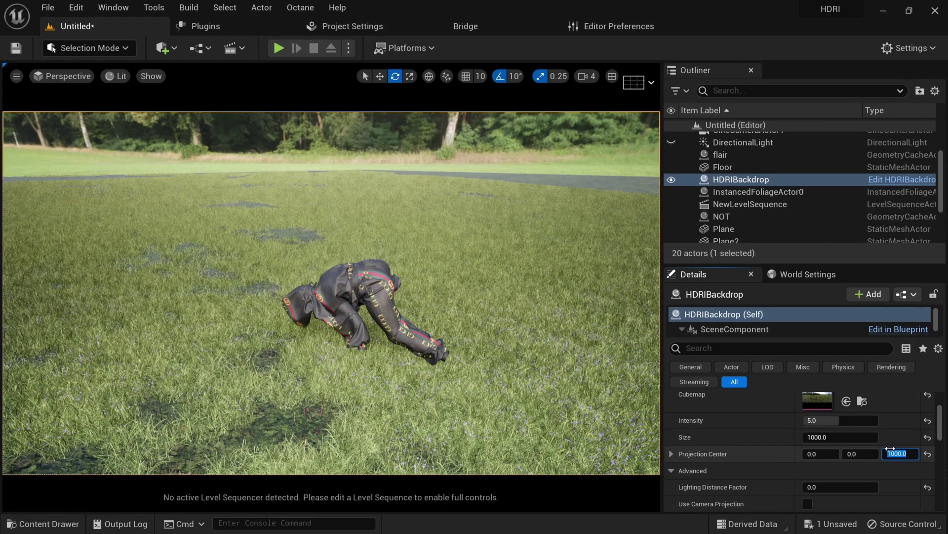
pyautogui.write('1000')
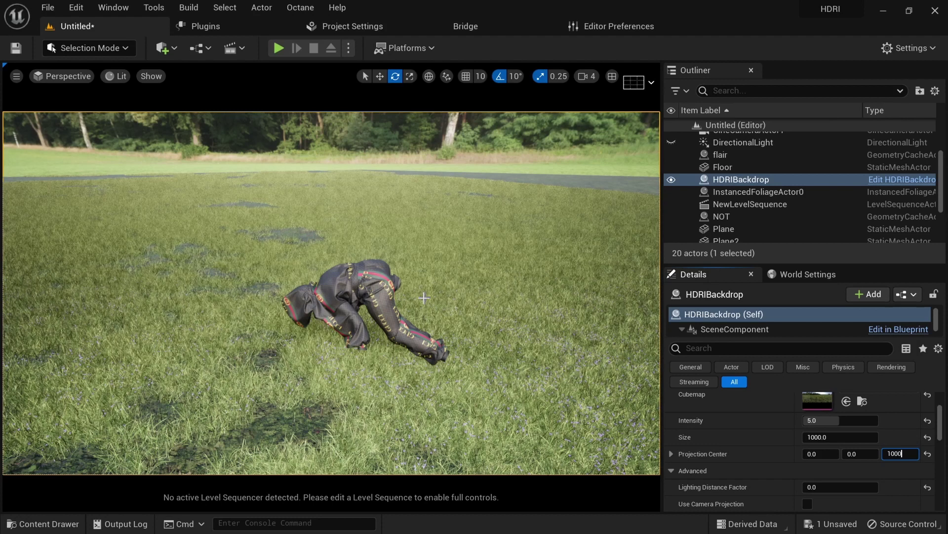
# Undo the latest actor selections and both projection center changes on the HDRIBackdrop.
pyautogui.click(726, 195)
pyautogui.click(733, 183)
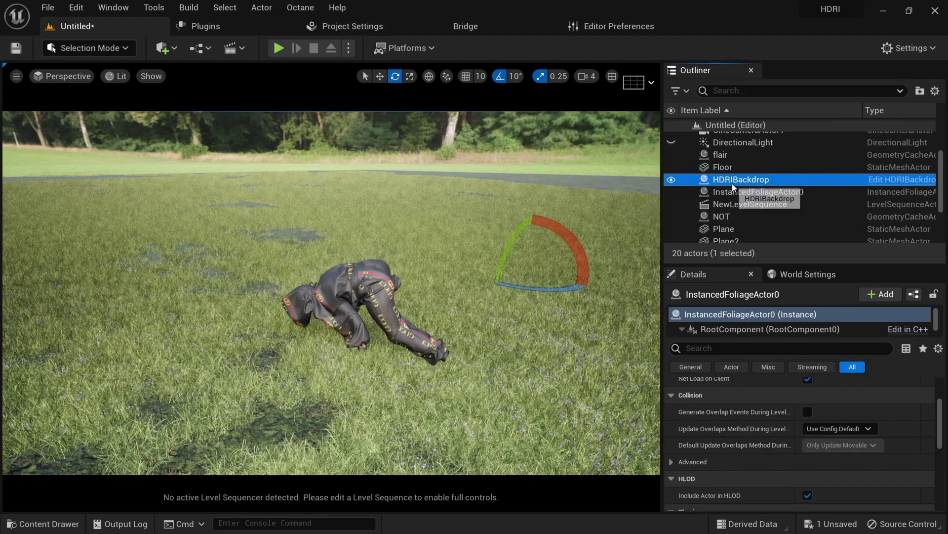
pyautogui.hotkey('ctrl', 'z')
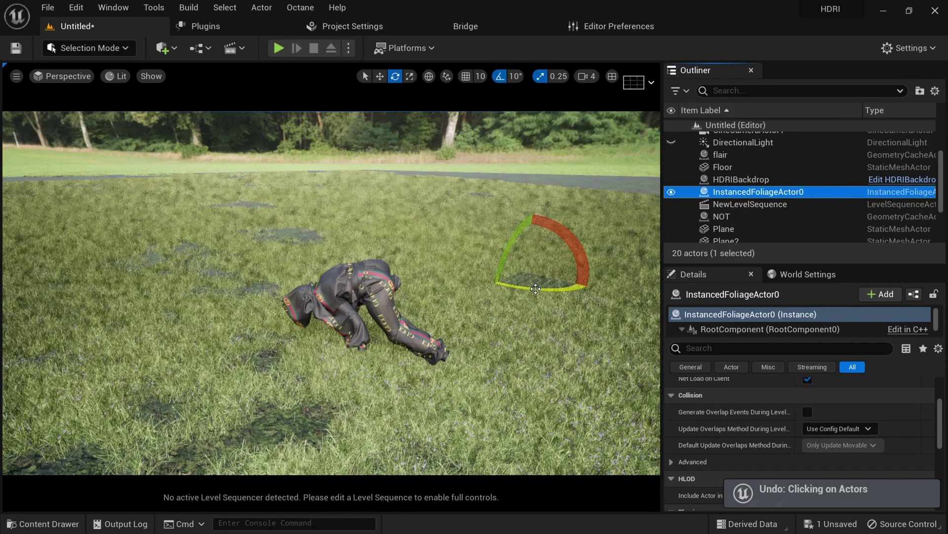
pyautogui.hotkey('ctrl', 'z')
pyautogui.hotkey('ctrl', 'z')
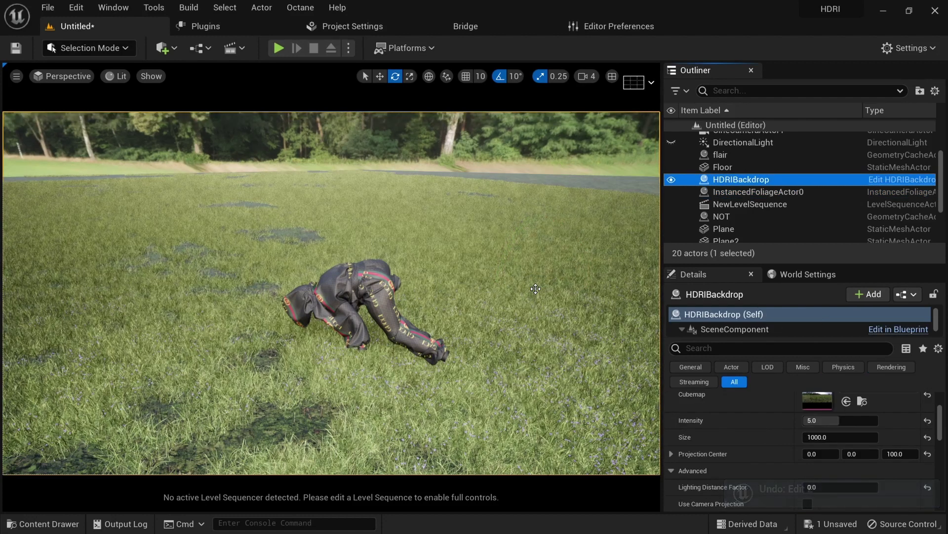
pyautogui.hotkey('ctrl', 'z')
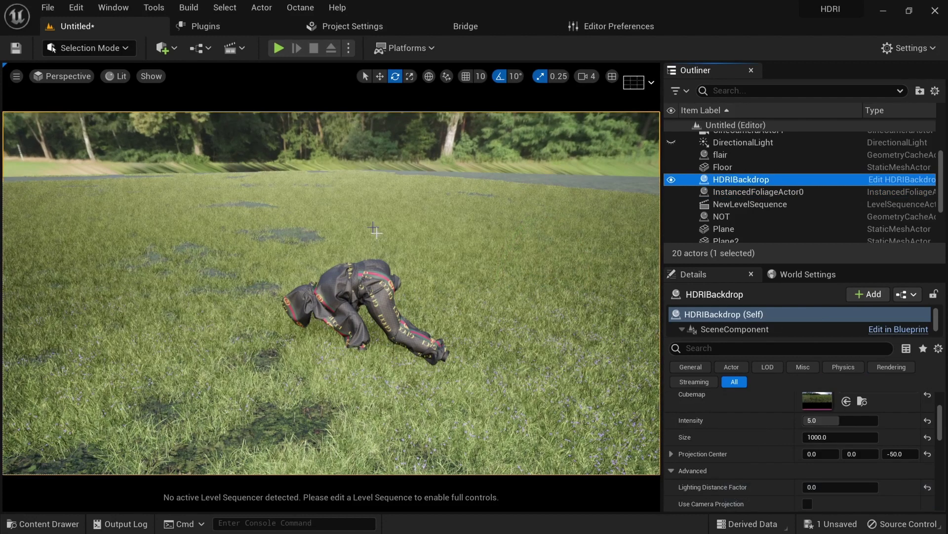
# Select the NOT character and view it against the backdrop from near ground level.
pyautogui.click(375, 277)
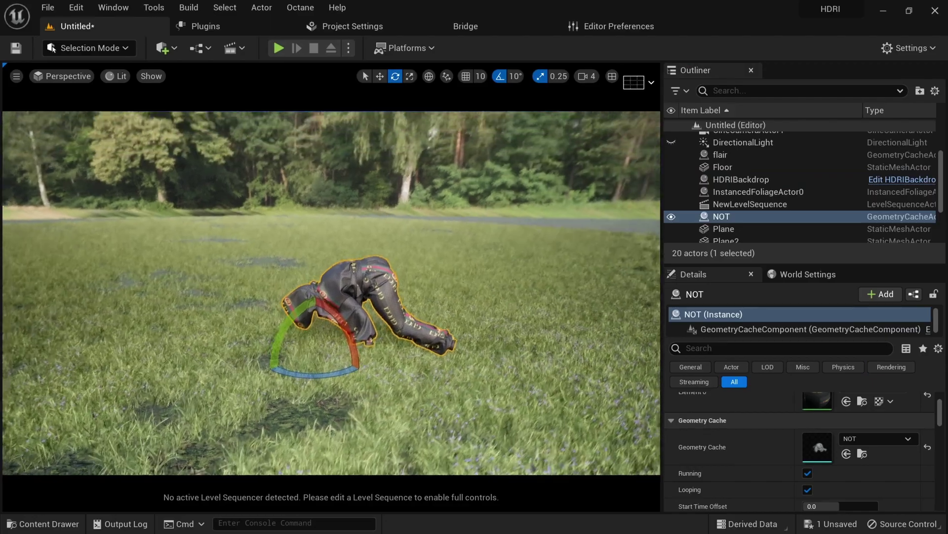
pyautogui.keyDown('alt'); pyautogui.moveTo(376, 276); pyautogui.dragTo(412, 241); pyautogui.keyUp('alt')
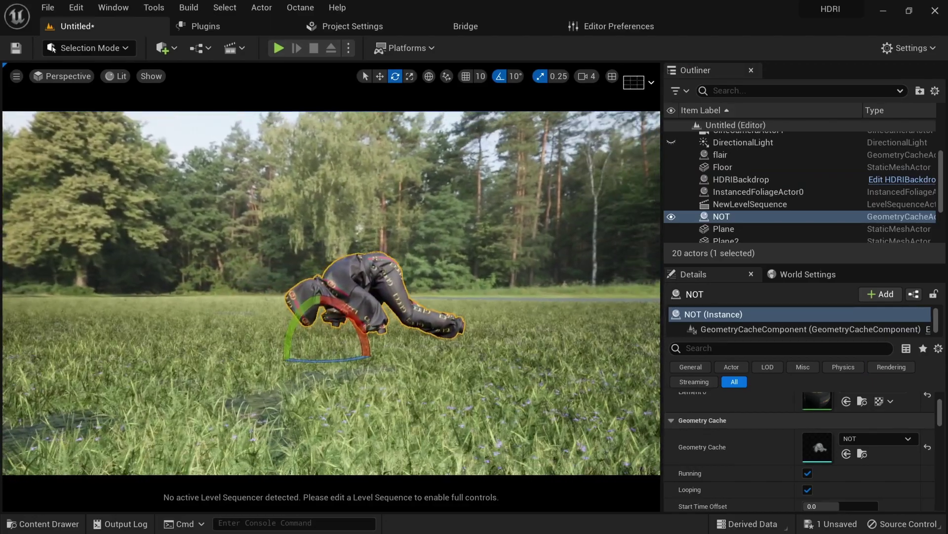